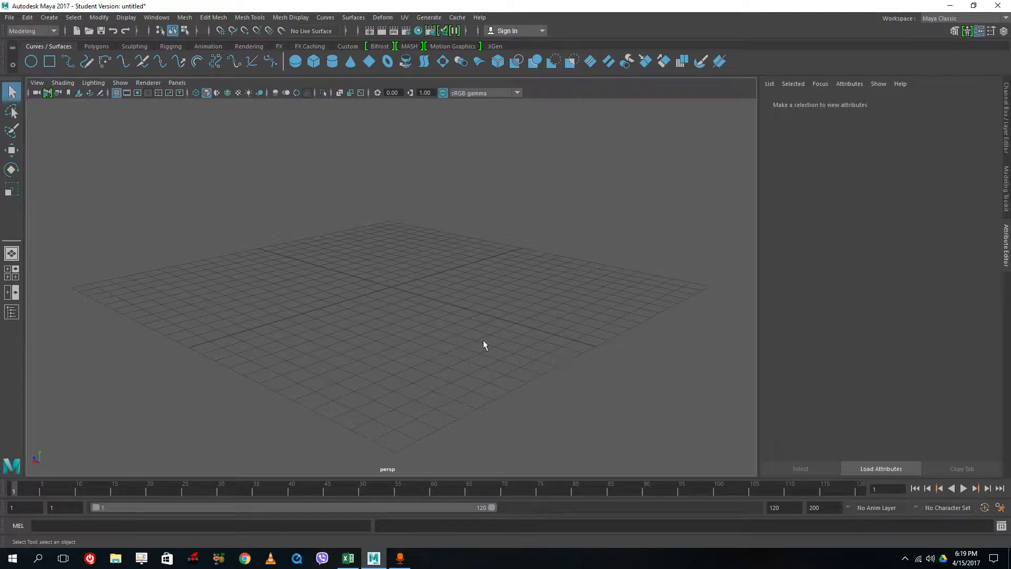
- Create a polygon cube about 8 units wide, high and deep near the centre of the grid
left_click(108, 47)
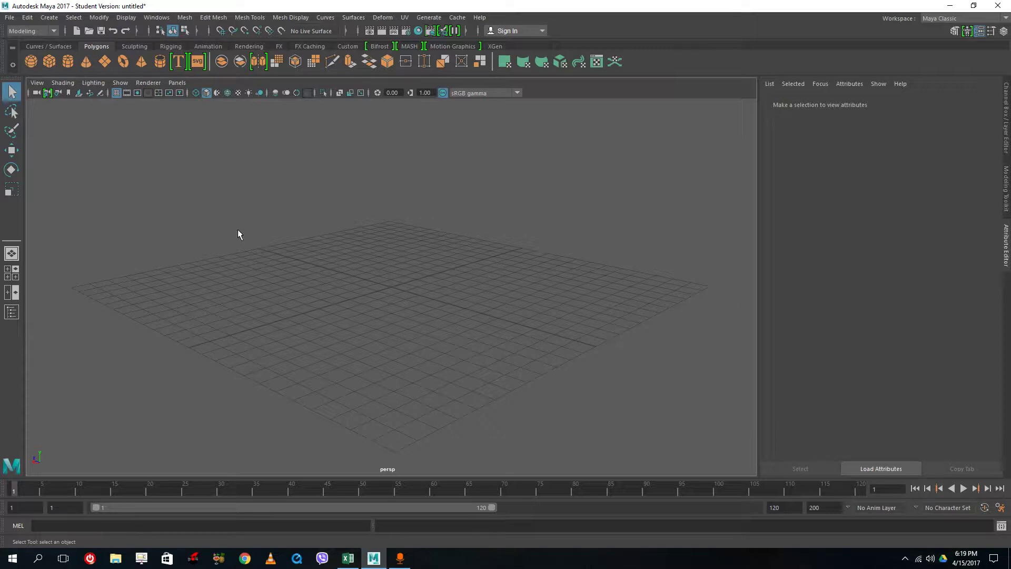
left_click(48, 61)
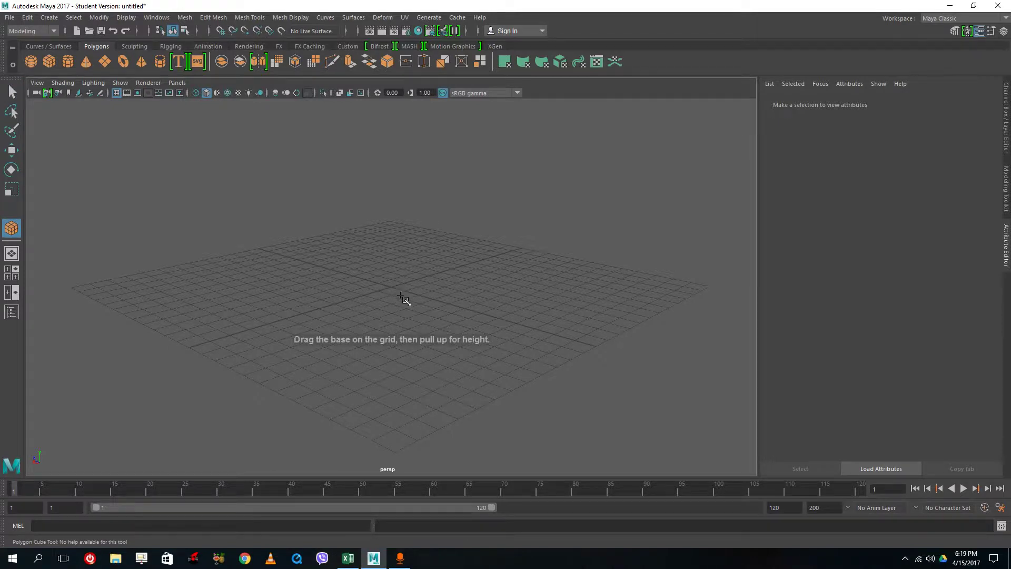
left_click_drag(389, 284, 412, 310, "shift")
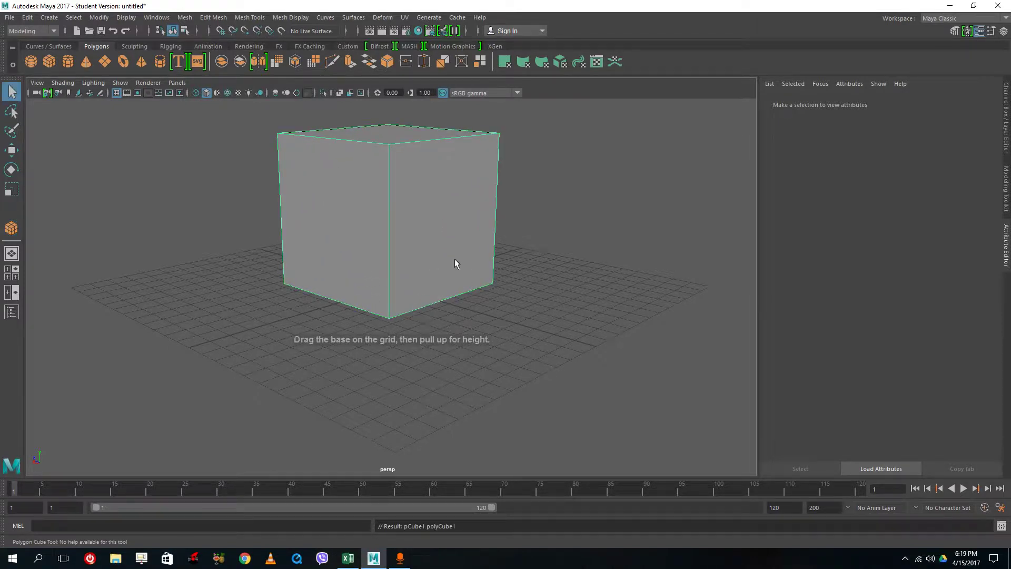
left_click_drag(456, 263, 483, 223, "alt")
left_click_drag(420, 219, 483, 212, "alt")
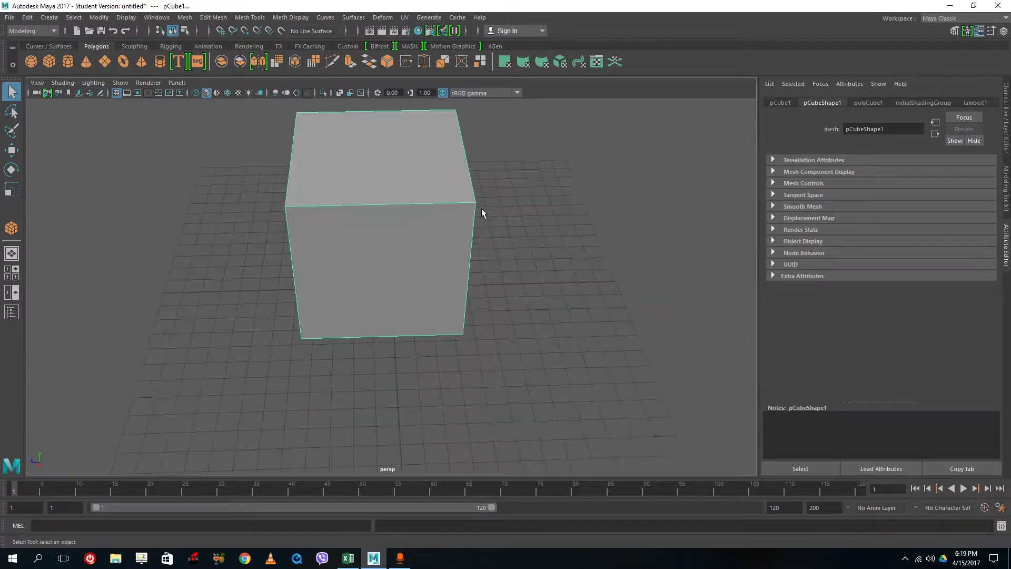
scroll(473, 250, "down", 1)
left_click_drag(443, 242, 448, 194, "alt")
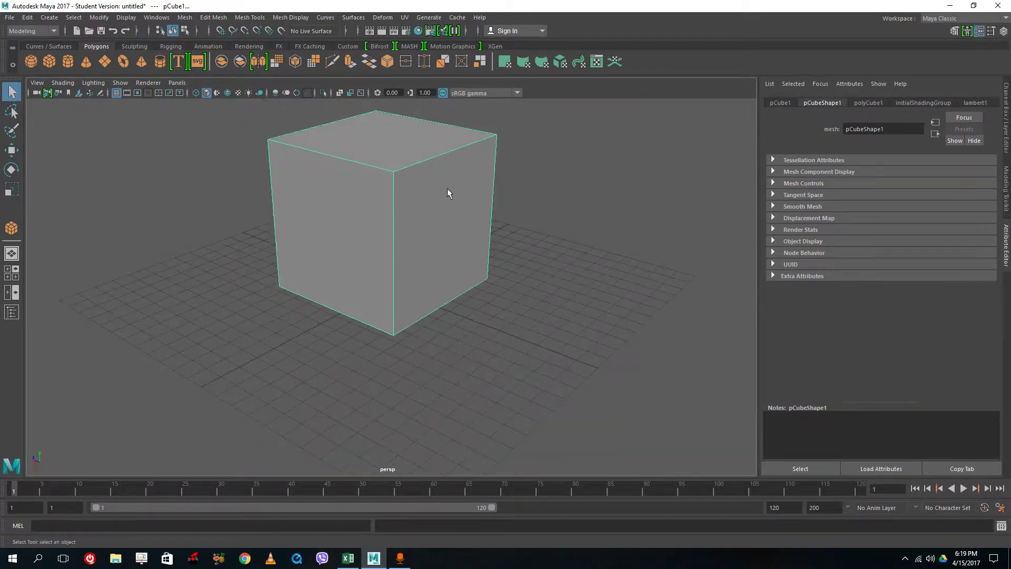
- Set the cube's width, height and depth subdivisions to 5 each
left_click(1006, 124)
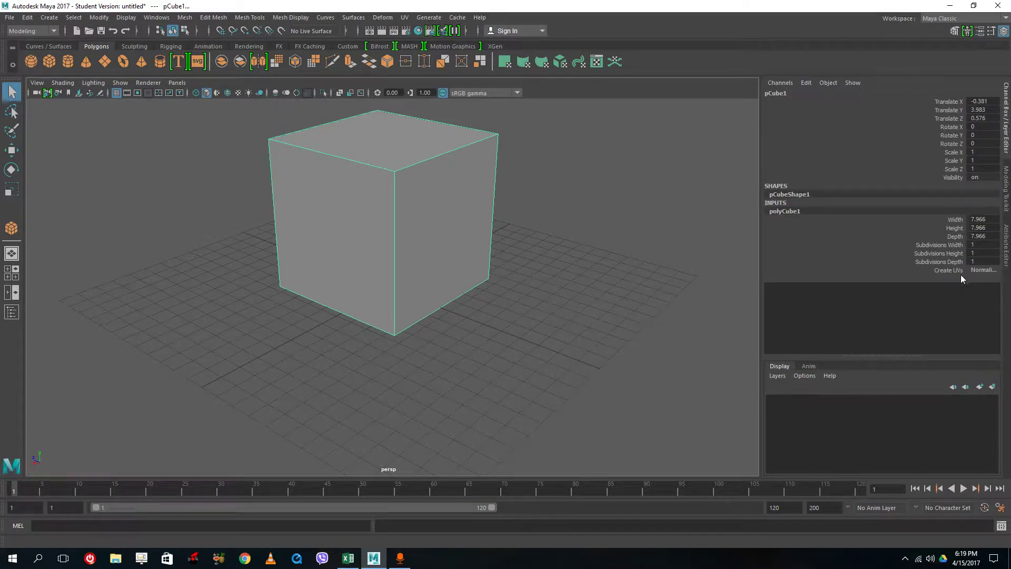
left_click(978, 253)
type("5")
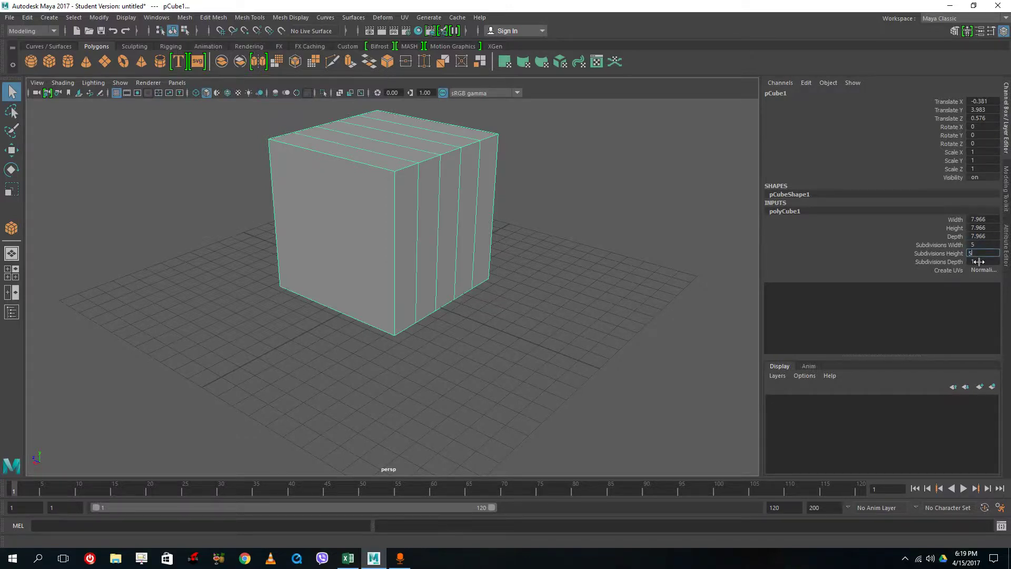
left_click(978, 261)
type("5")
left_click(544, 237)
left_click(337, 187)
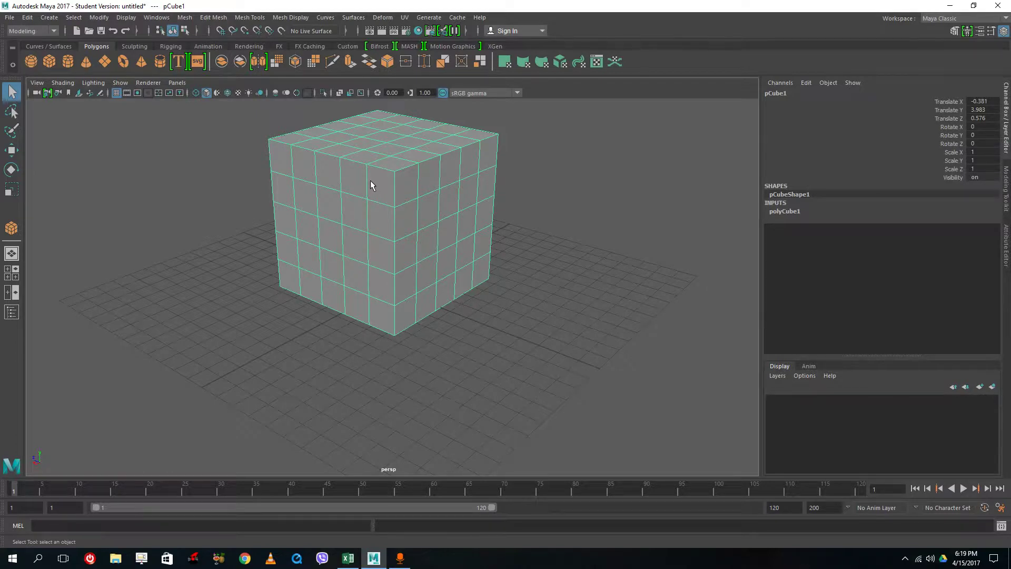
- Create a polygon sphere with a radius of about 2.7 beside the cube
left_click(31, 60)
mouse_move(506, 306)
left_mouse_down()
mouse_move(535, 331)
mouse_move(514, 322)
left_mouse_up()
left_click(12, 92)
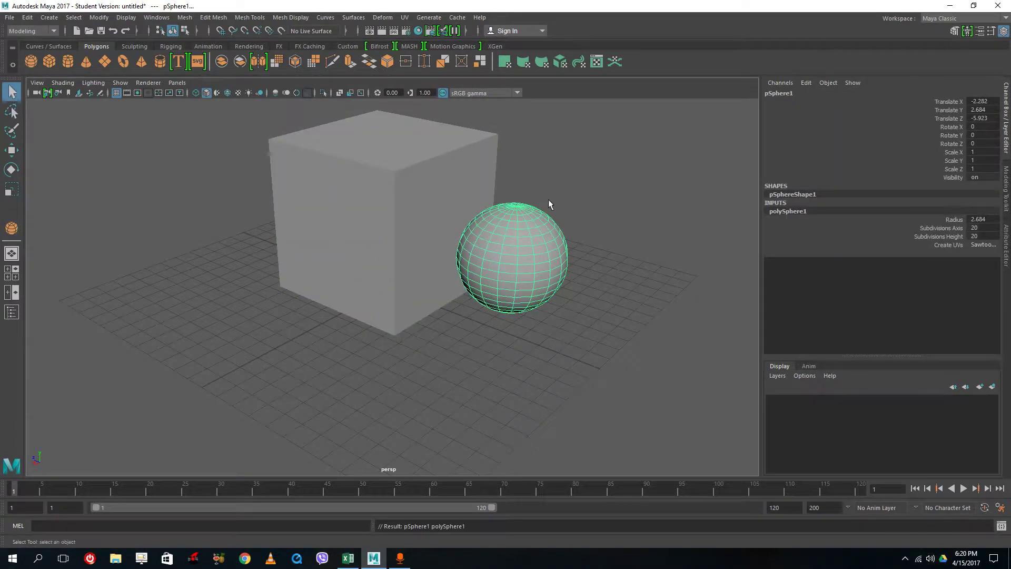
- Move the sphere along Z to about -3.7 so that it partly overlaps the cube
left_click(462, 163)
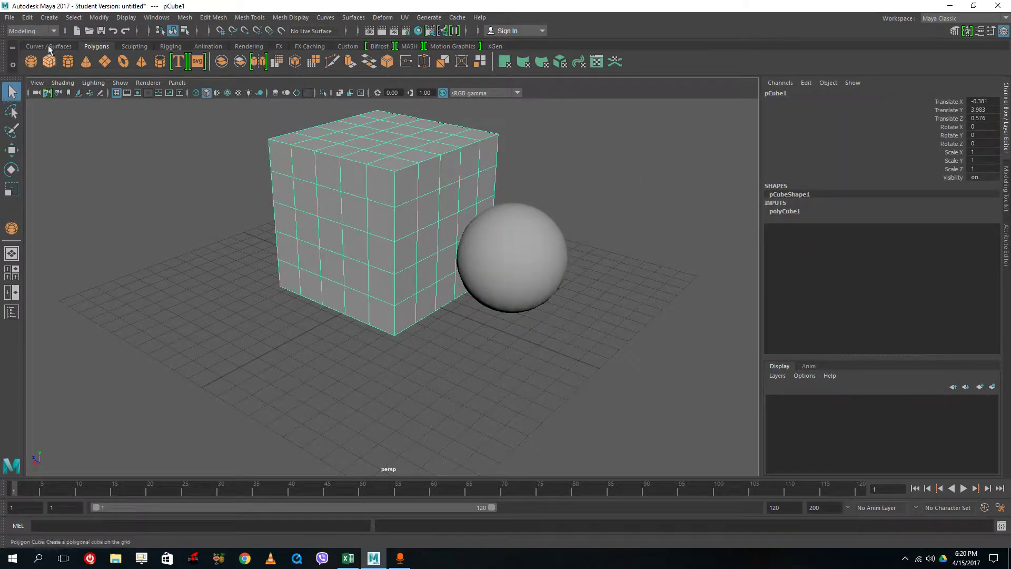
left_click(546, 274)
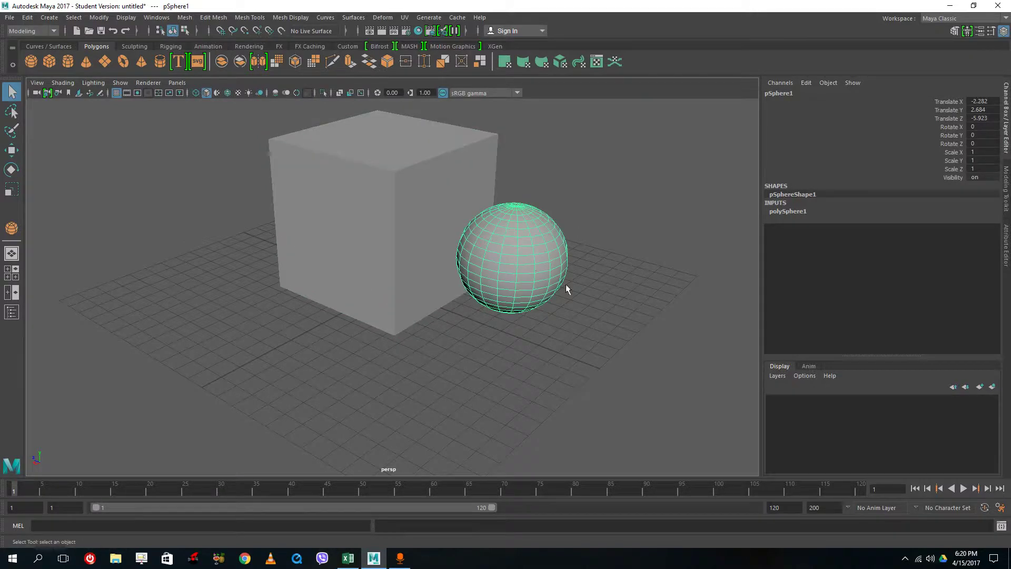
mouse_move(590, 295)
left_mouse_down("alt")
mouse_move(571, 295)
mouse_move(606, 291)
left_mouse_up("alt")
left_click(11, 151)
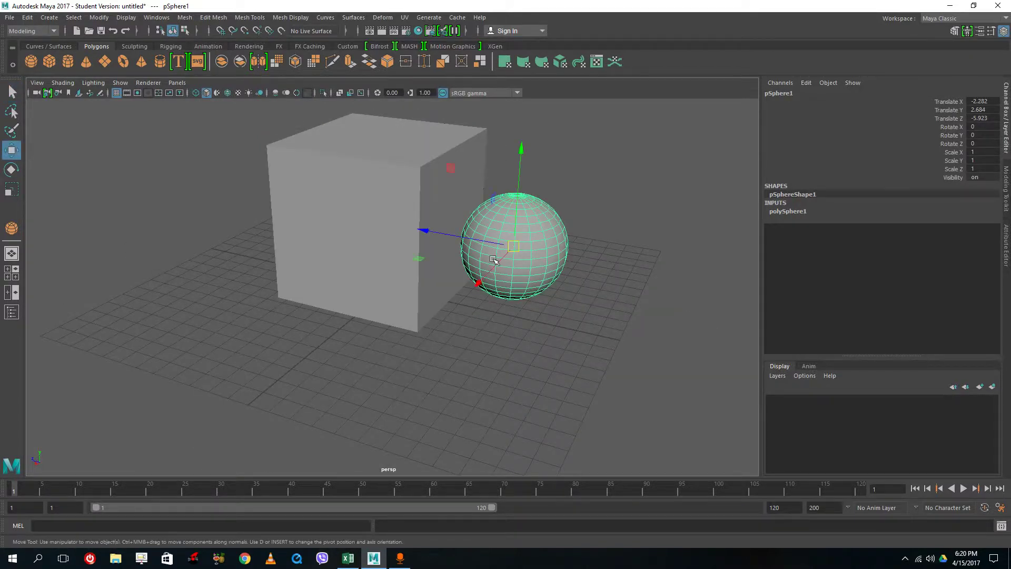
left_click_drag(444, 236, 408, 235)
left_click_drag(713, 298, 620, 304, "alt")
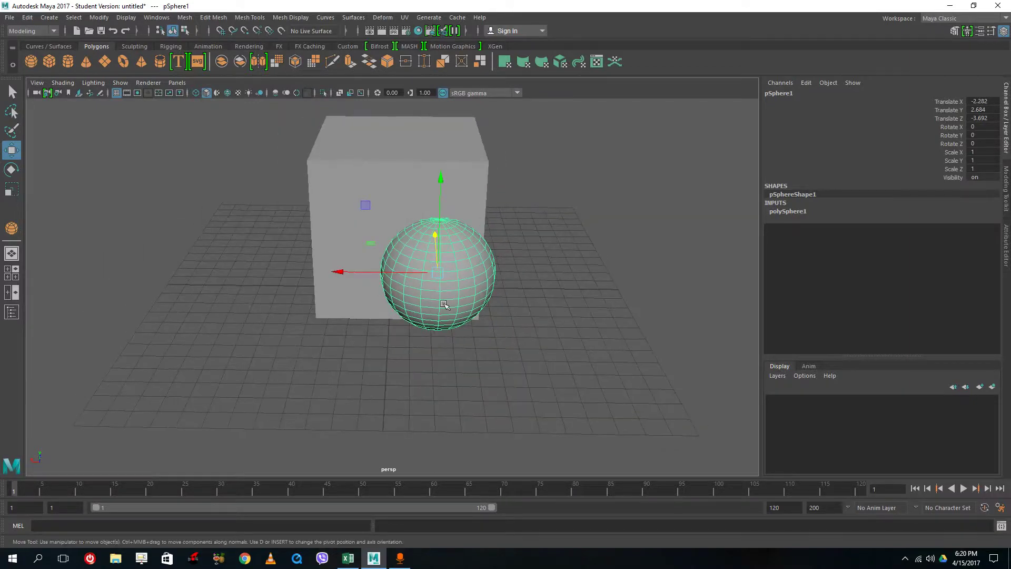
- Select the sphere and the cube and join them with a Boolean Union
left_click(643, 294)
left_click(480, 263)
left_click(398, 173, "shift")
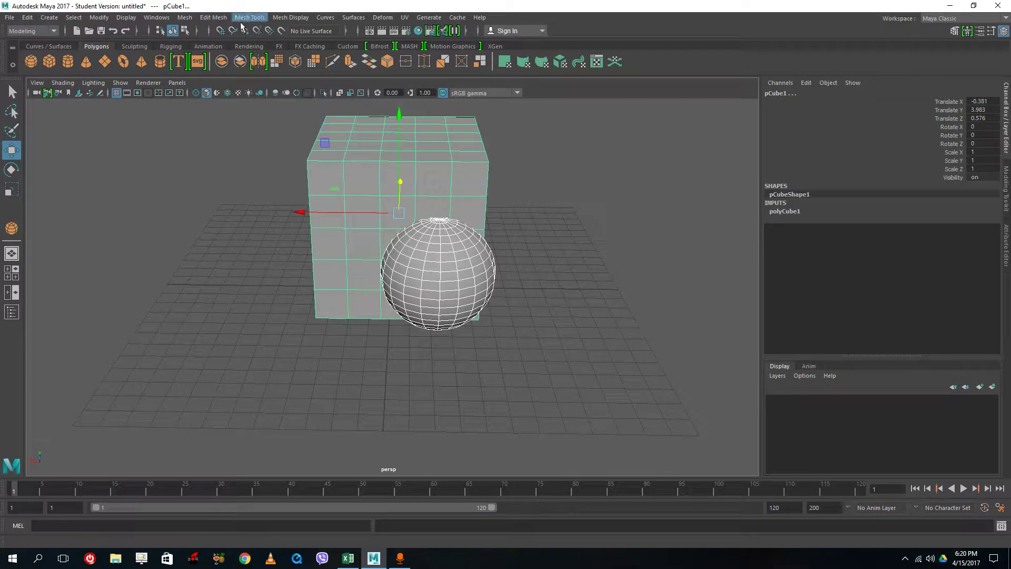
left_click(207, 19)
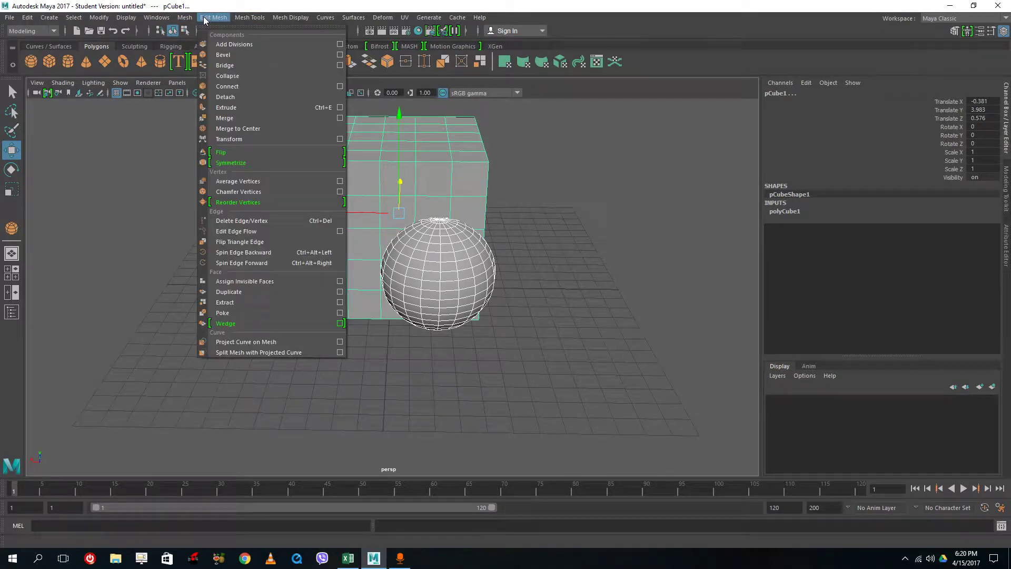
mouse_move(245, 18)
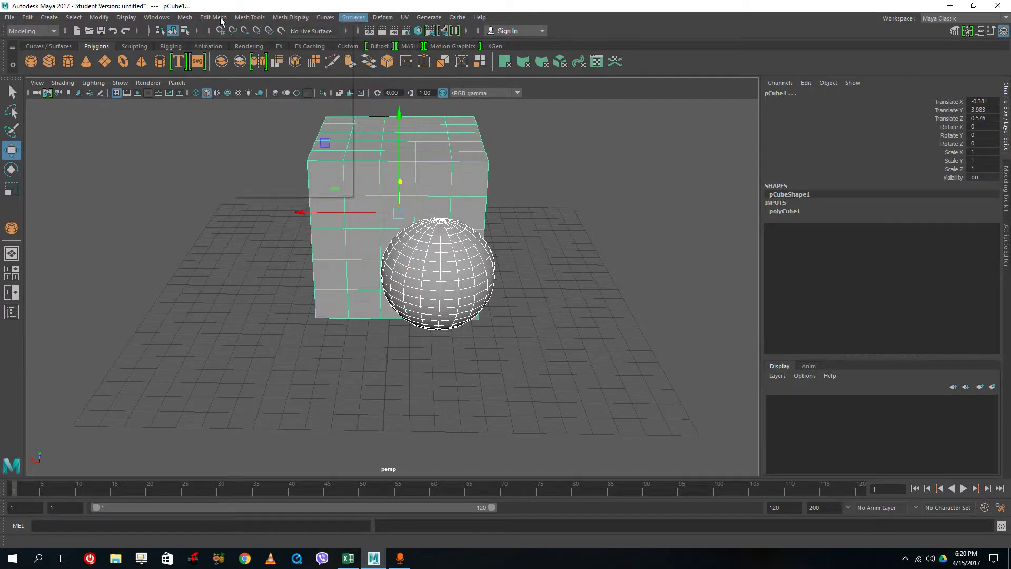
mouse_move(207, 19)
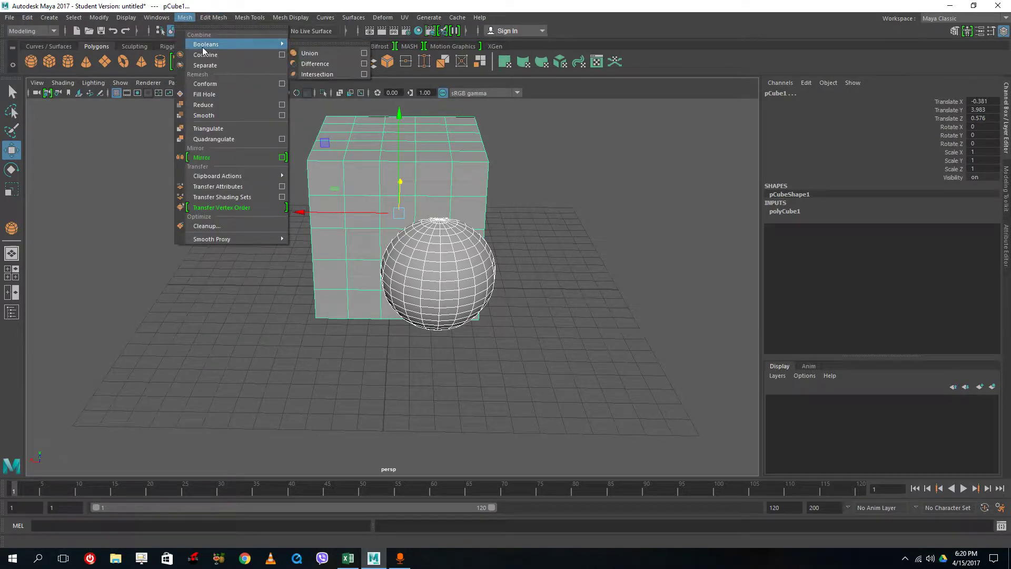
left_click(319, 56)
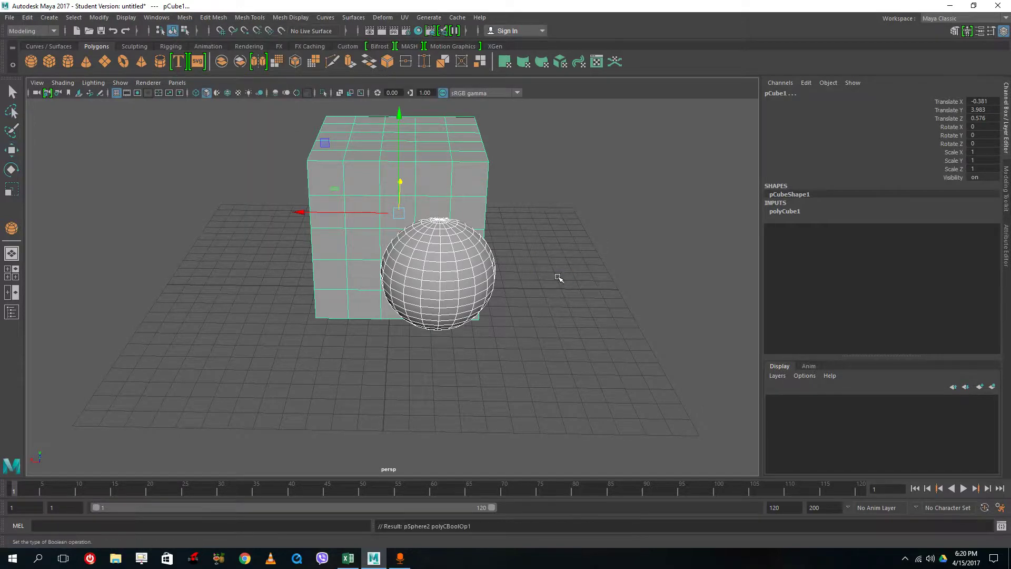
- Examine the seam where the sphere and cube meet in the union mesh, from outside and inside
left_click_drag(538, 244, 418, 248, "alt")
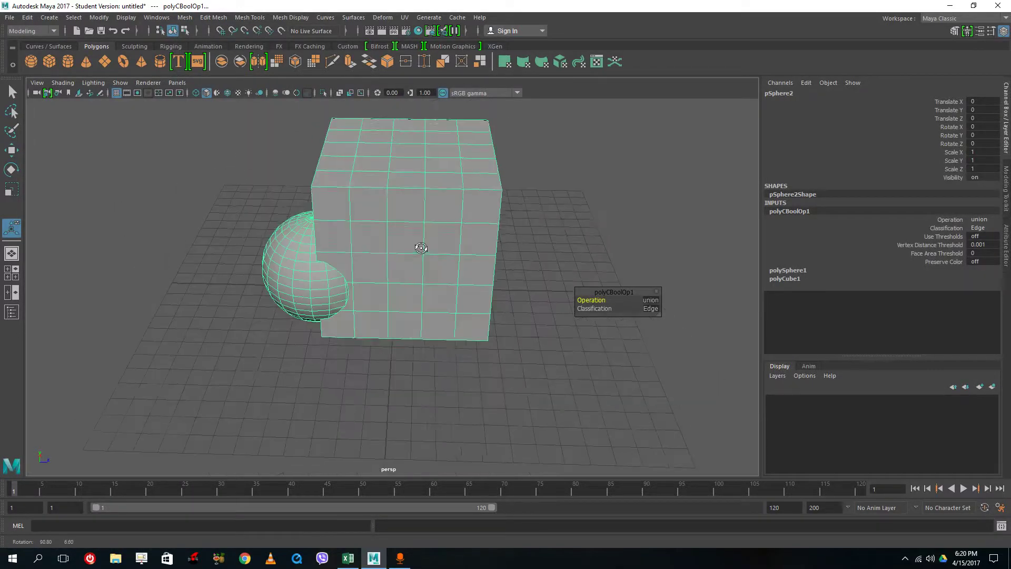
left_click(358, 343)
scroll(303, 291, "up", 5)
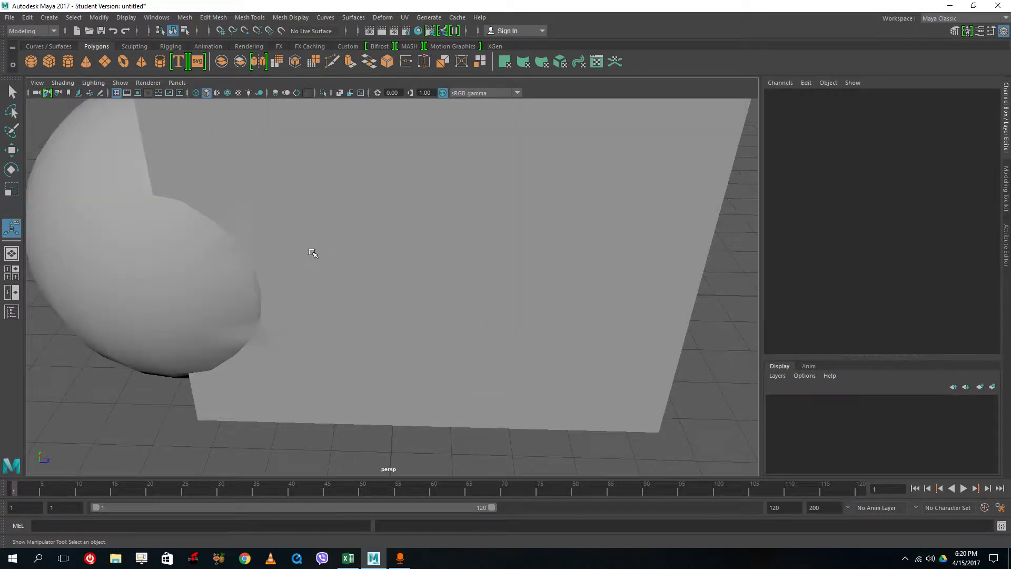
scroll(389, 255, "down", 3)
scroll(167, 278, "up", 3)
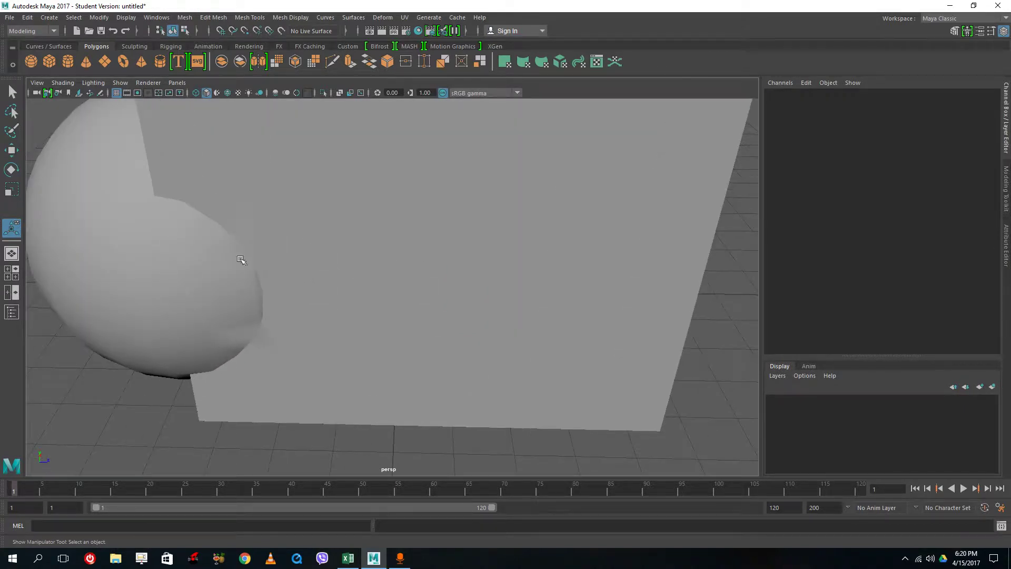
scroll(170, 267, "up", 6)
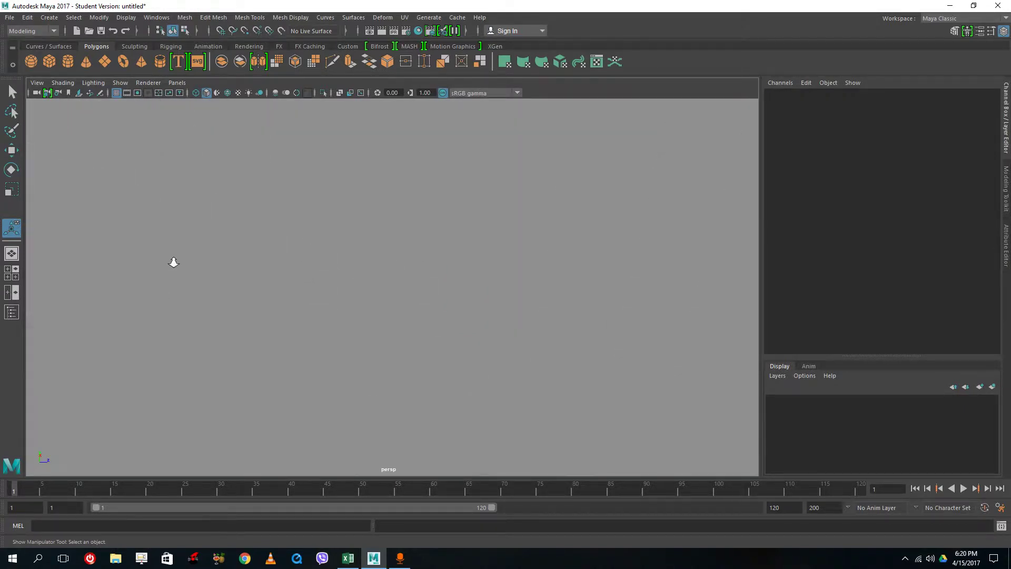
left_click_drag(175, 263, 125, 230, "alt")
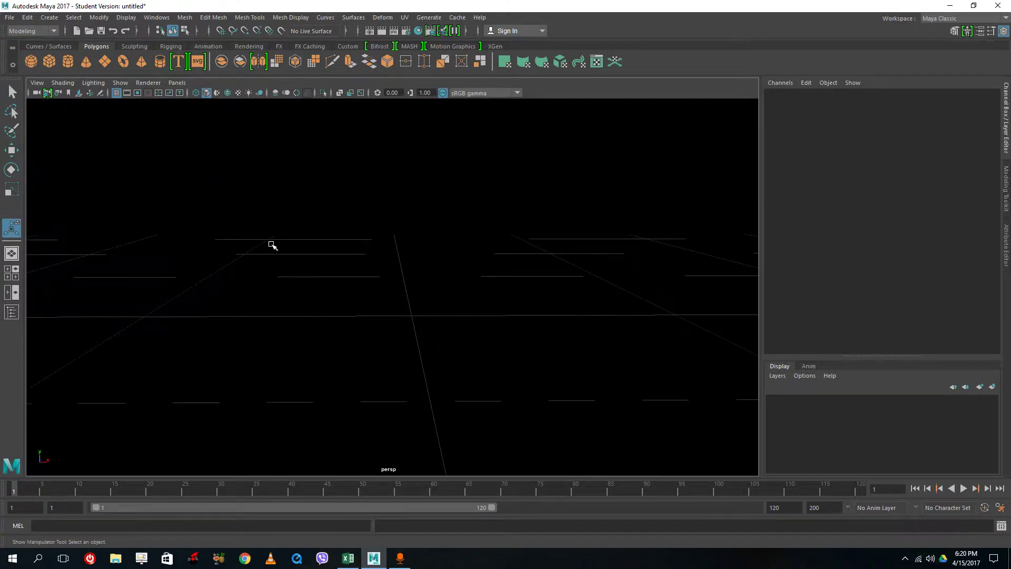
- Change the viewport lighting option to light the mesh's black interior faces, and examine the union from inside and outside
left_click(93, 82)
left_click(107, 156)
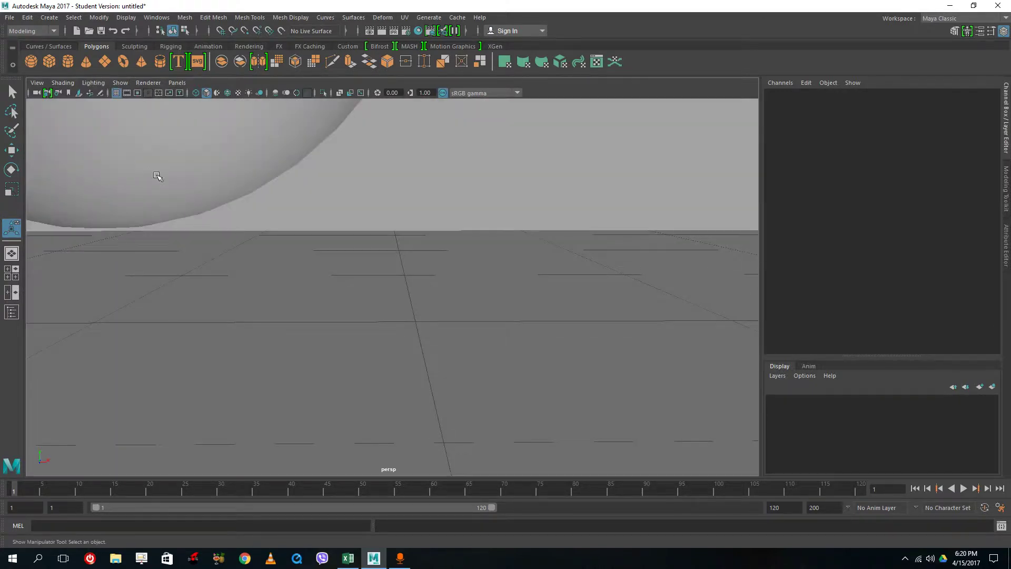
scroll(308, 226, "down", 5)
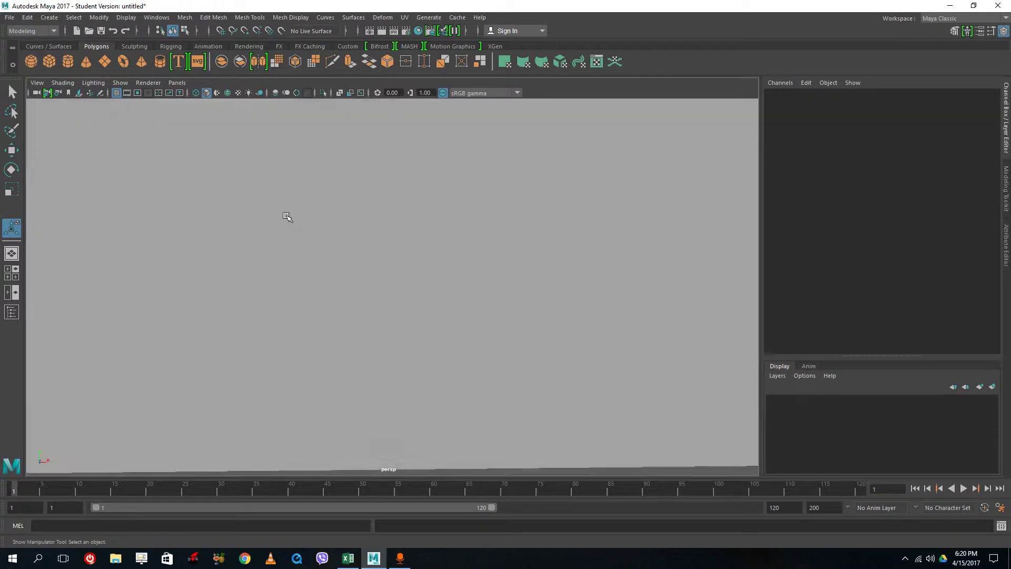
scroll(287, 217, "up", 4)
left_click_drag(267, 189, 278, 211, "alt")
scroll(263, 168, "up", 1)
middle_click_drag(248, 174, 384, 252, "alt")
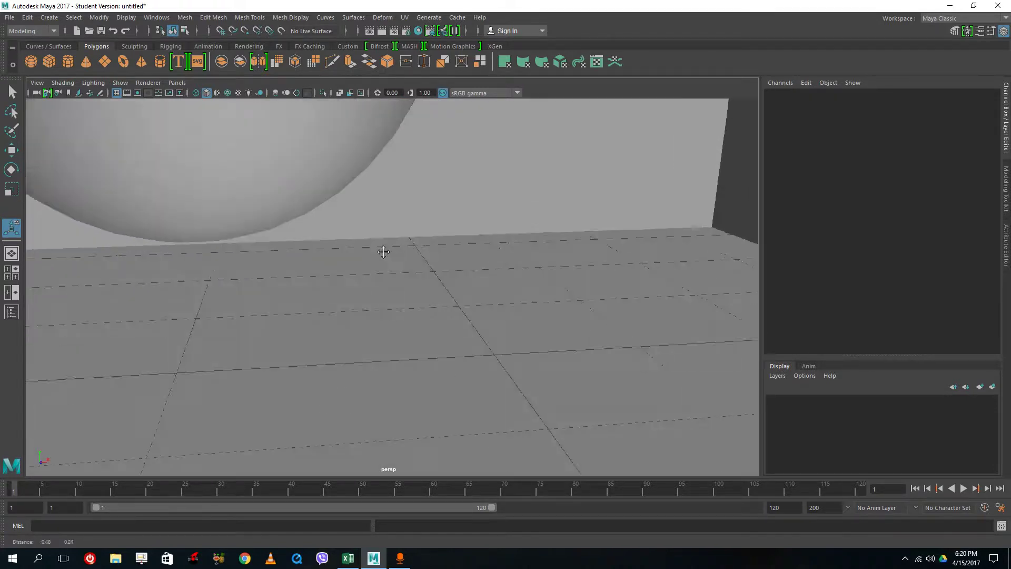
left_click_drag(383, 251, 509, 316, "alt")
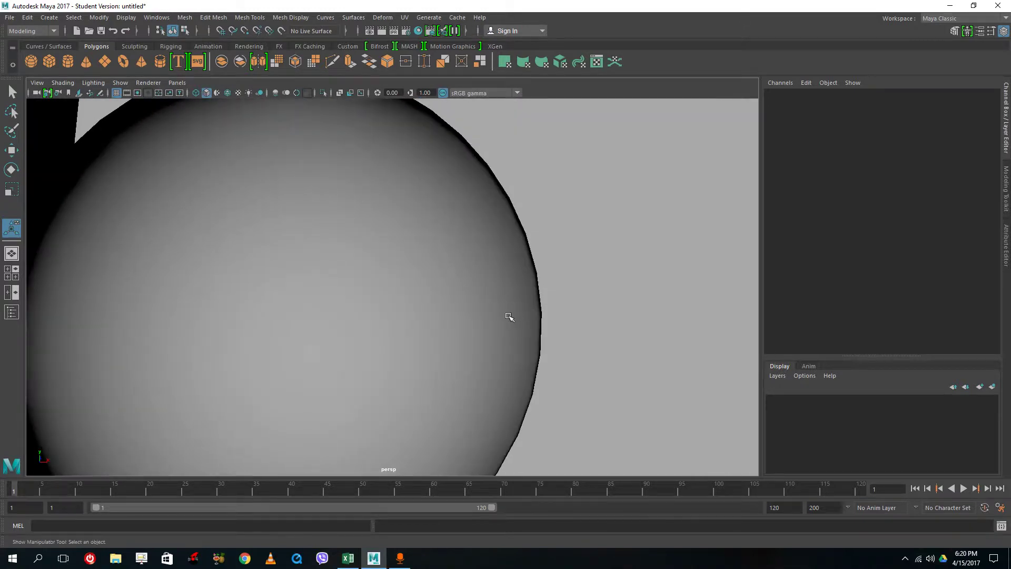
scroll(509, 316, "down", 8)
left_click_drag(435, 270, 571, 304, "alt")
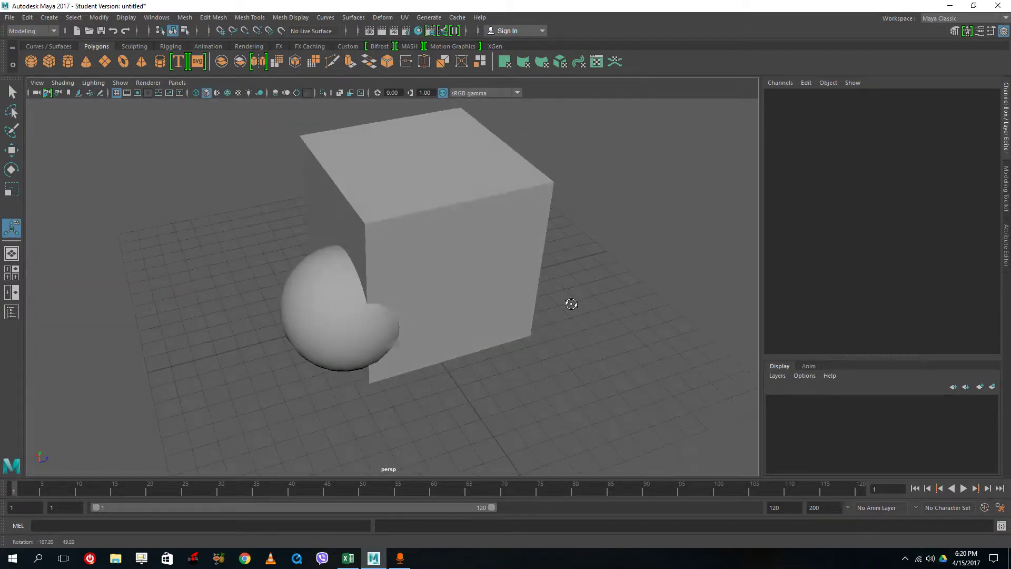
- Undo the Boolean Union to restore the separate sphere and cube
key("ctrl+z")
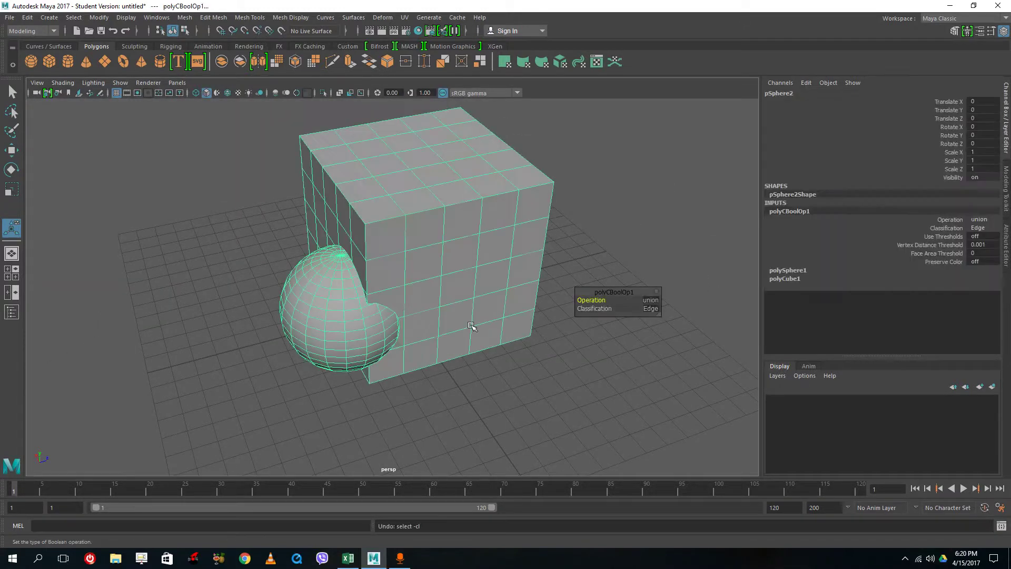
left_click(471, 325)
key("ctrl+z")
key("ctrl+z")
key("ctrl+z")
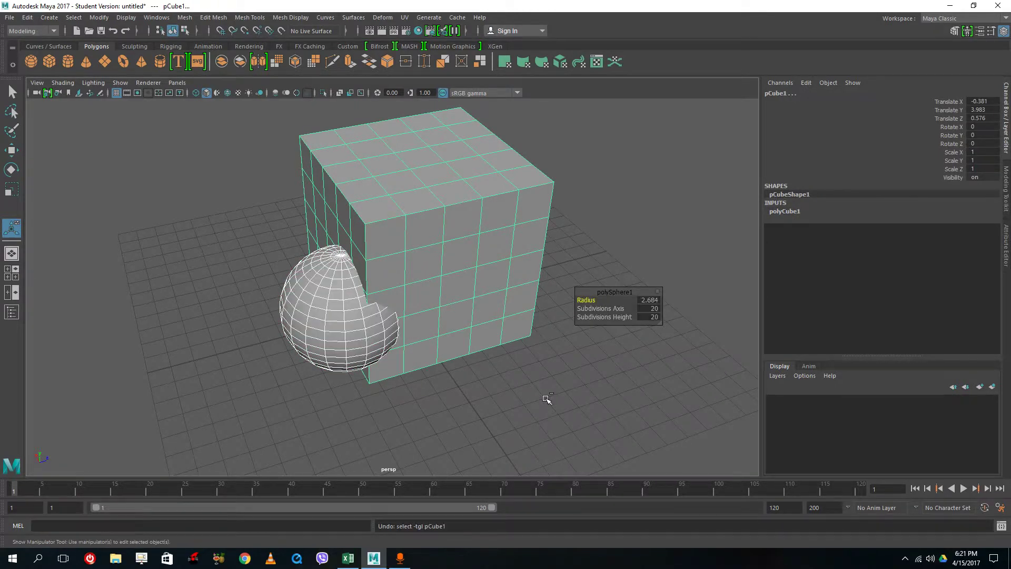
- Subtract the cube from the sphere with a Boolean Difference, selecting the sphere first, and view the cut side
left_click(503, 397)
left_click_drag(416, 383, 595, 380, "alt")
left_click(432, 317)
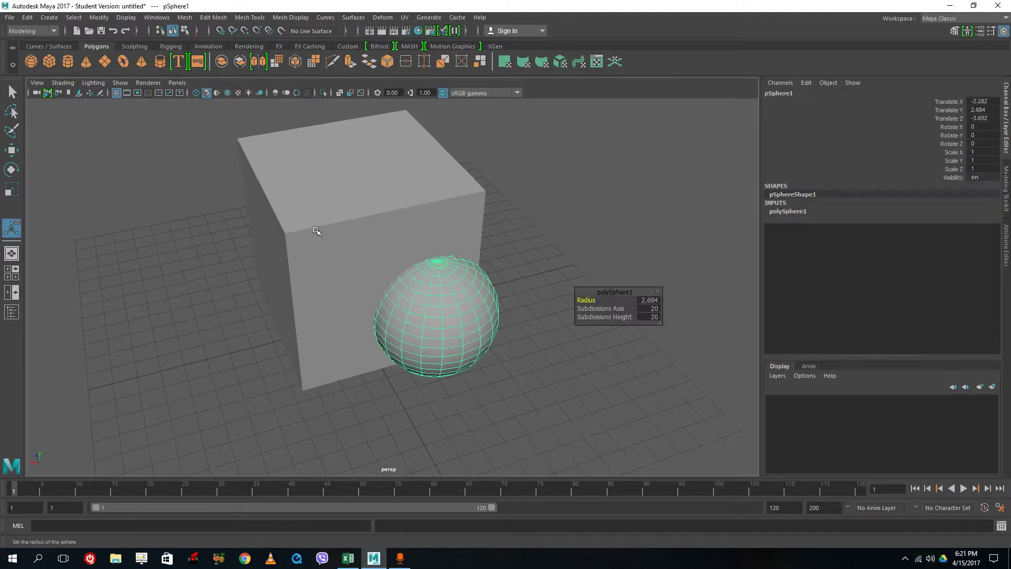
left_click(318, 228, "shift")
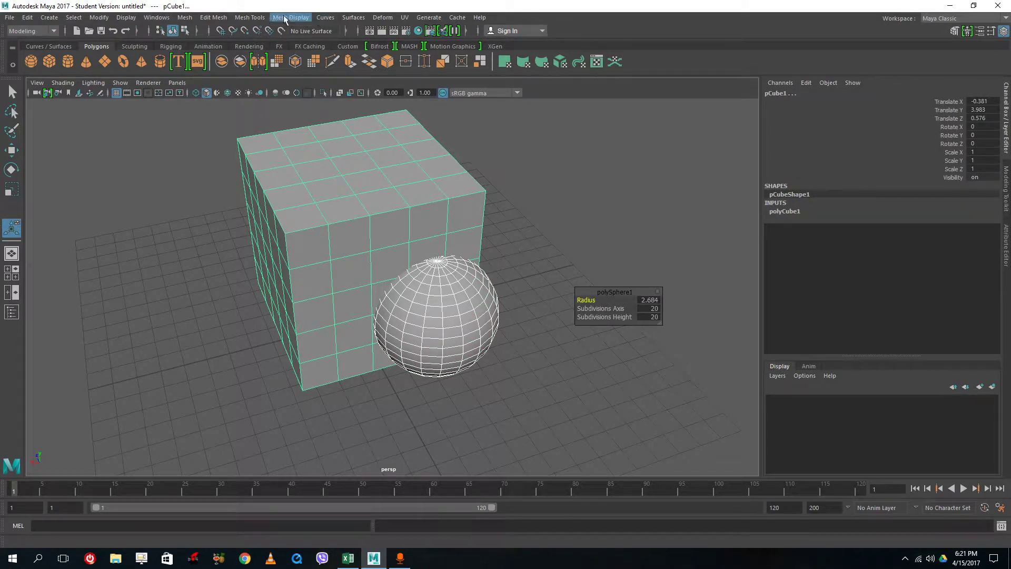
left_click(216, 18)
mouse_move(210, 44)
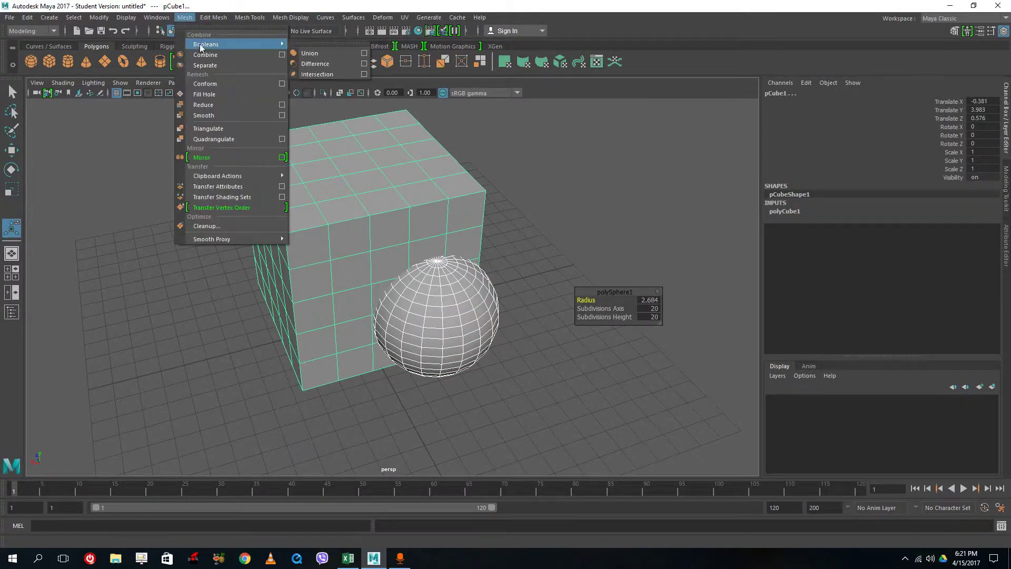
left_click(329, 62)
left_click(548, 223)
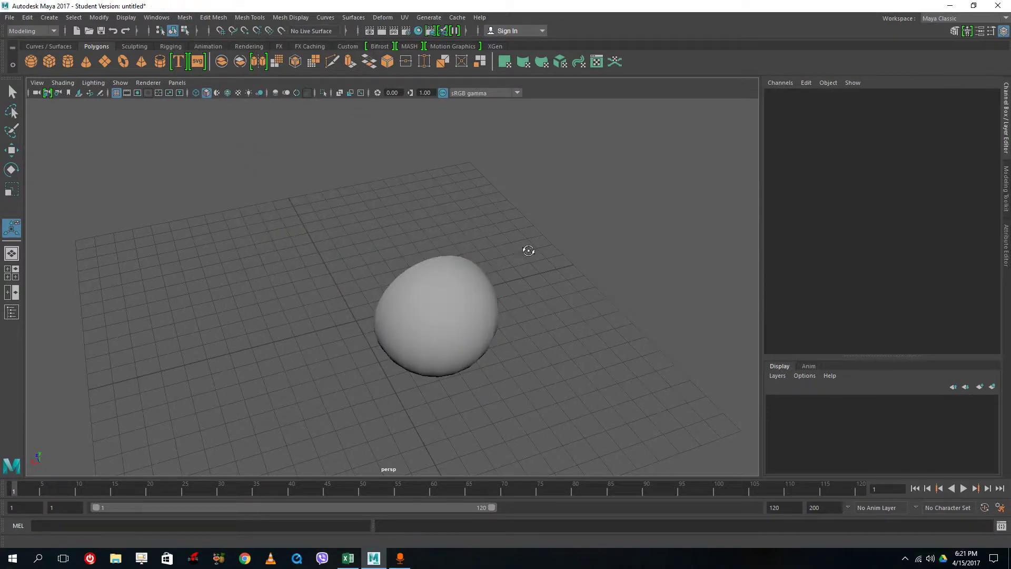
left_click_drag(528, 248, 601, 257, "alt")
key("ctrl+z")
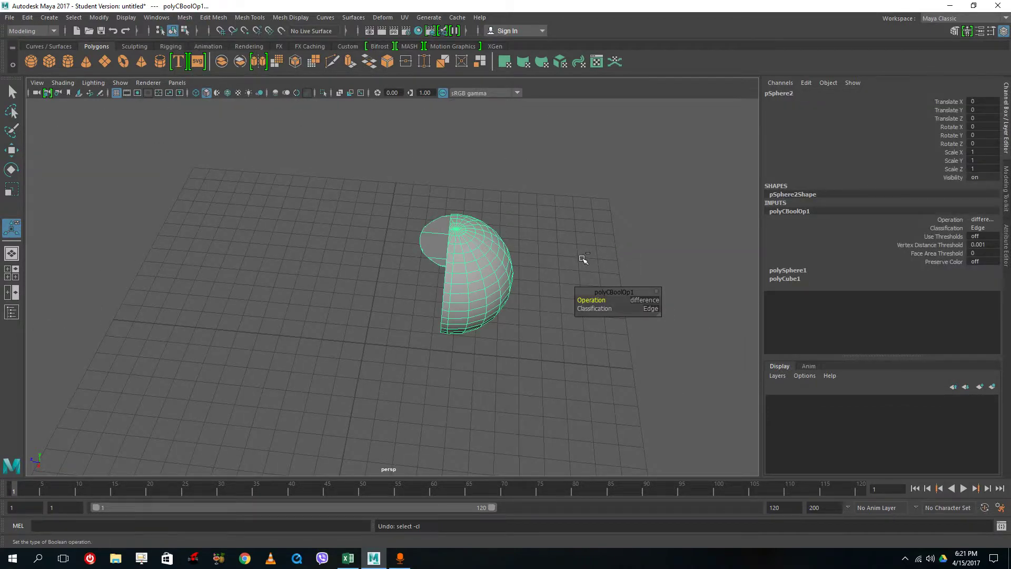
- Undo the Boolean Difference to bring back the separate cube and sphere, and clear the selection
key("ctrl+z")
left_click_drag(591, 226, 555, 244, "alt")
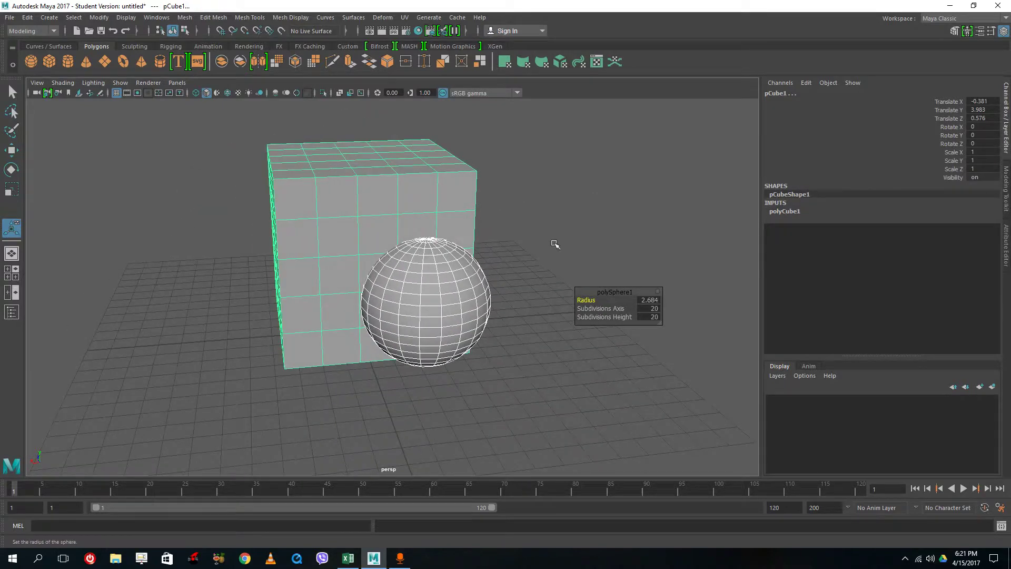
left_click(562, 280)
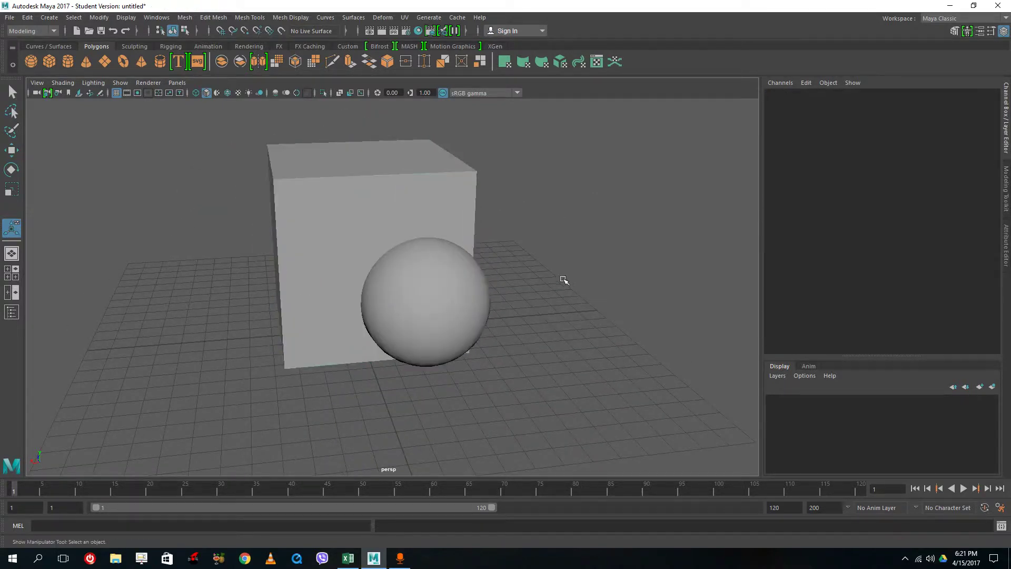
left_click_drag(562, 280, 580, 302, "alt")
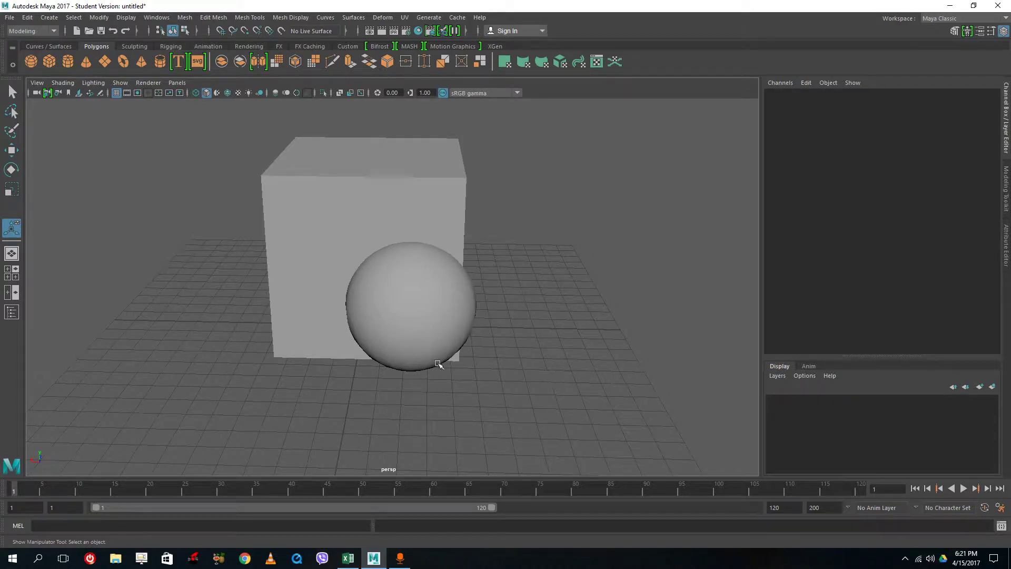
- Subtract the cube from the sphere with a Boolean Difference, selecting the sphere first, and inspect the cut face
left_click(400, 321)
left_click(360, 207, "shift")
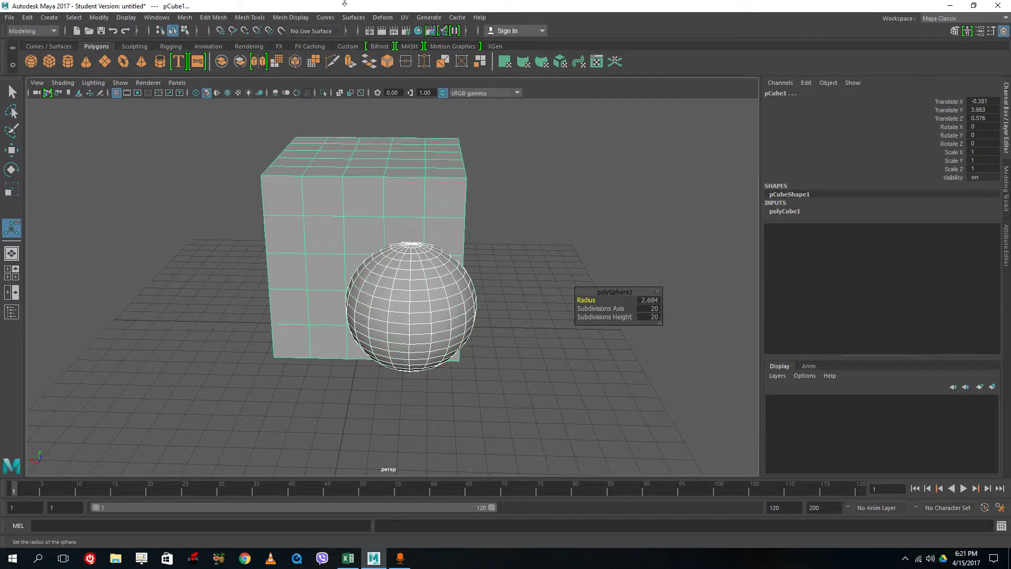
left_click(185, 18)
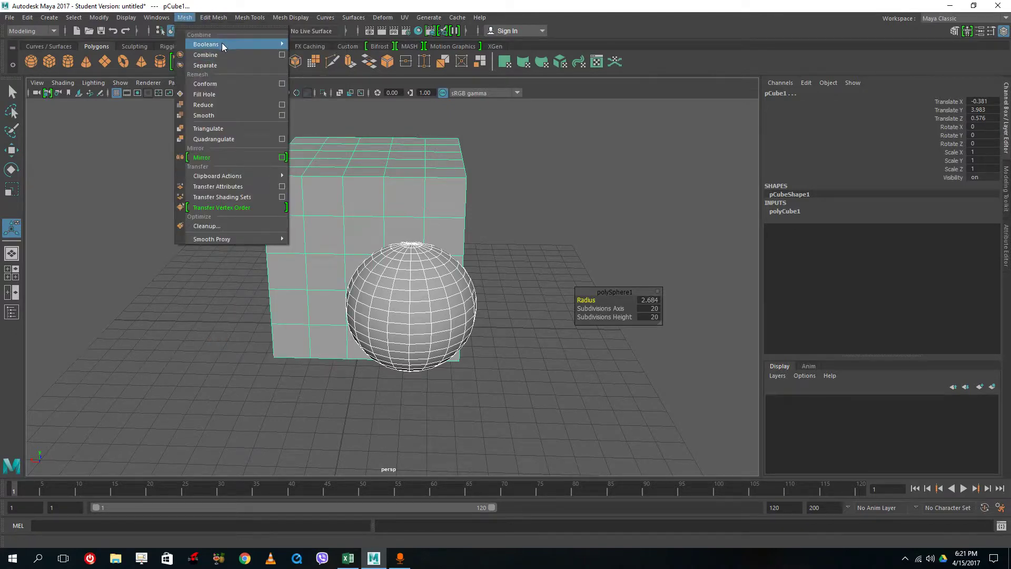
mouse_move(222, 44)
left_click(315, 64)
left_click(558, 207)
left_click_drag(558, 207, 553, 261, "alt")
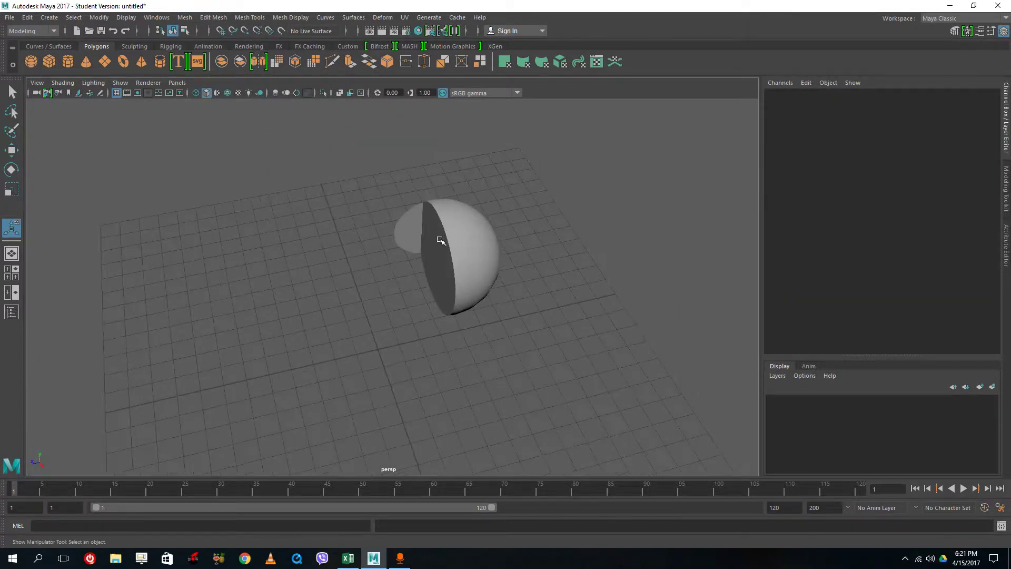
left_click(500, 280)
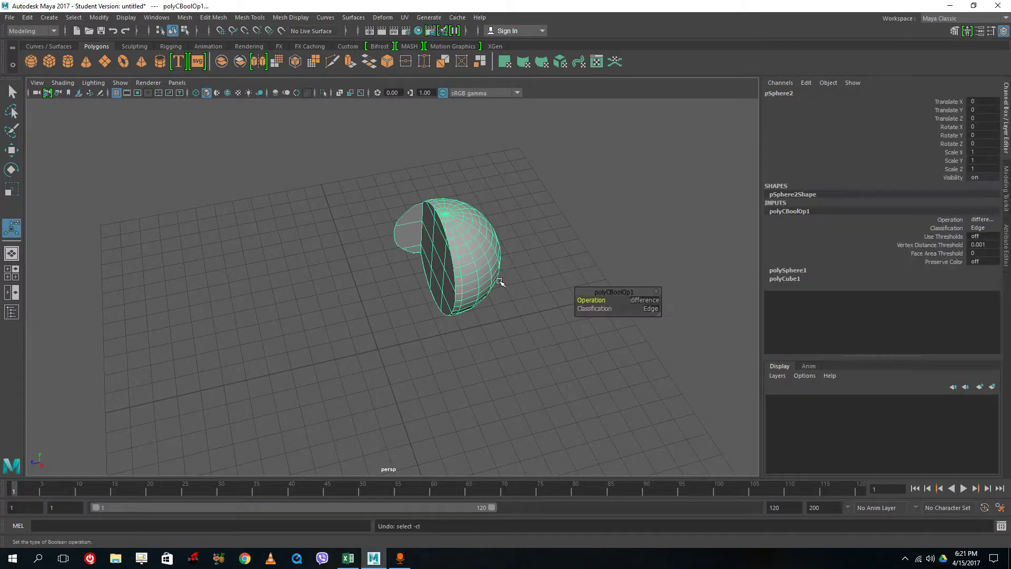
- Undo the subtraction of the cube from the sphere
key("ctrl+z")
key("ctrl+z")
key("ctrl+z")
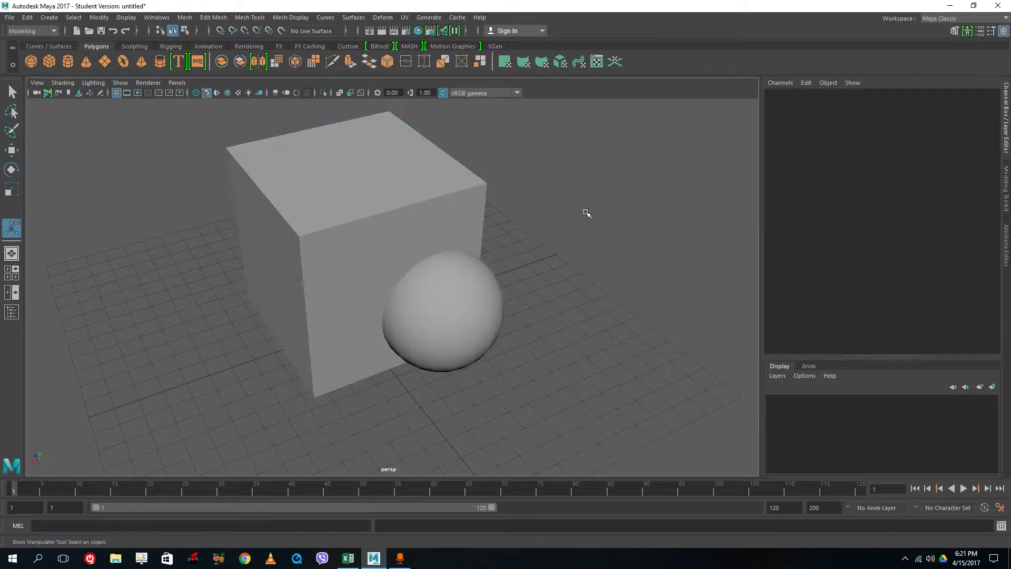
- Subtract the sphere from the cube with a Boolean Difference, selecting the cube first and the sphere second
left_click(393, 181)
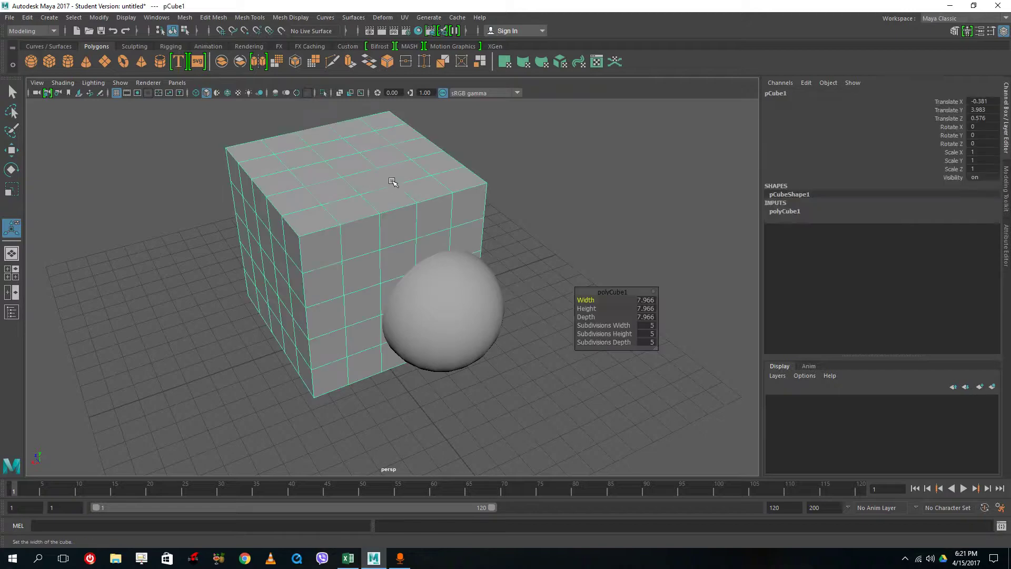
left_click(449, 288)
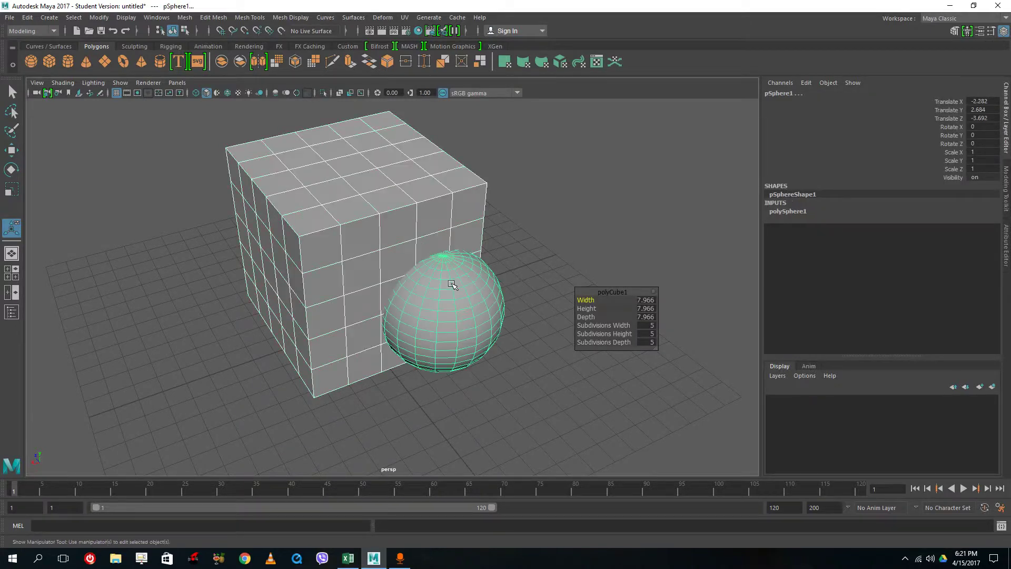
left_click(224, 20)
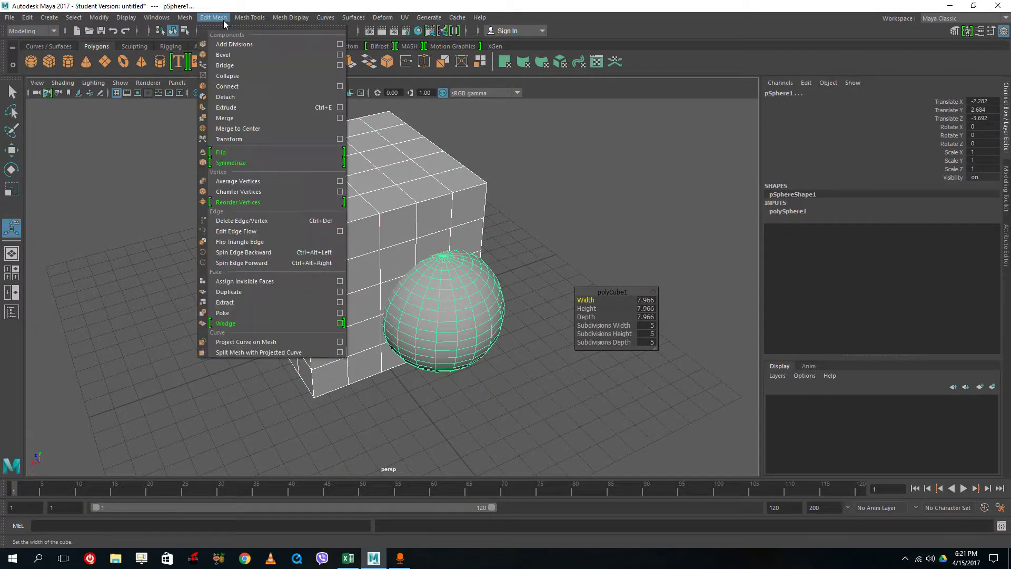
left_click(181, 16)
mouse_move(205, 45)
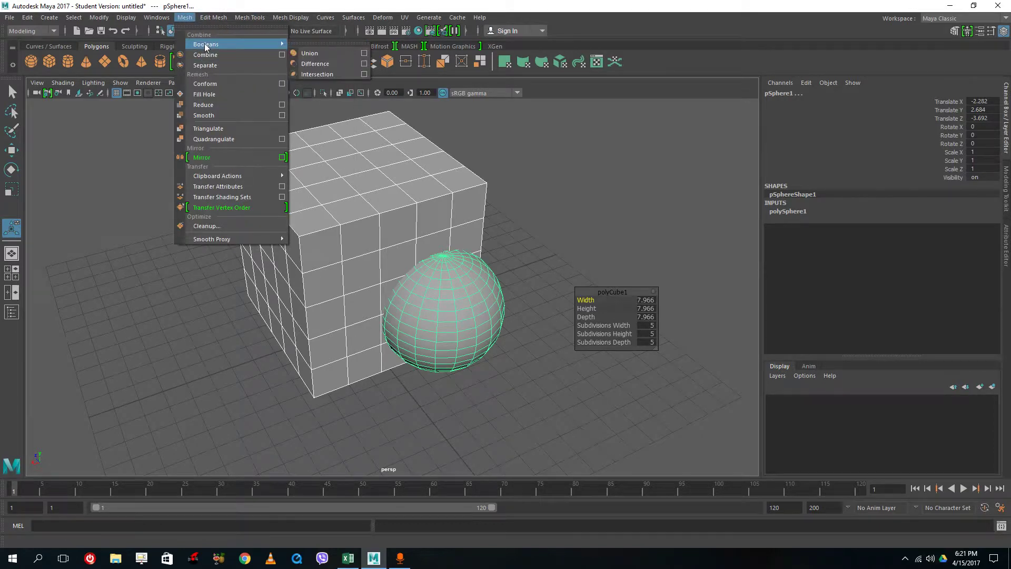
left_click(331, 58)
left_click(538, 242)
left_click_drag(538, 242, 417, 294, "alt")
- Show the cut cube in smooth mesh preview, inspect it from the side, and return it to unsmoothed display
left_click(418, 294)
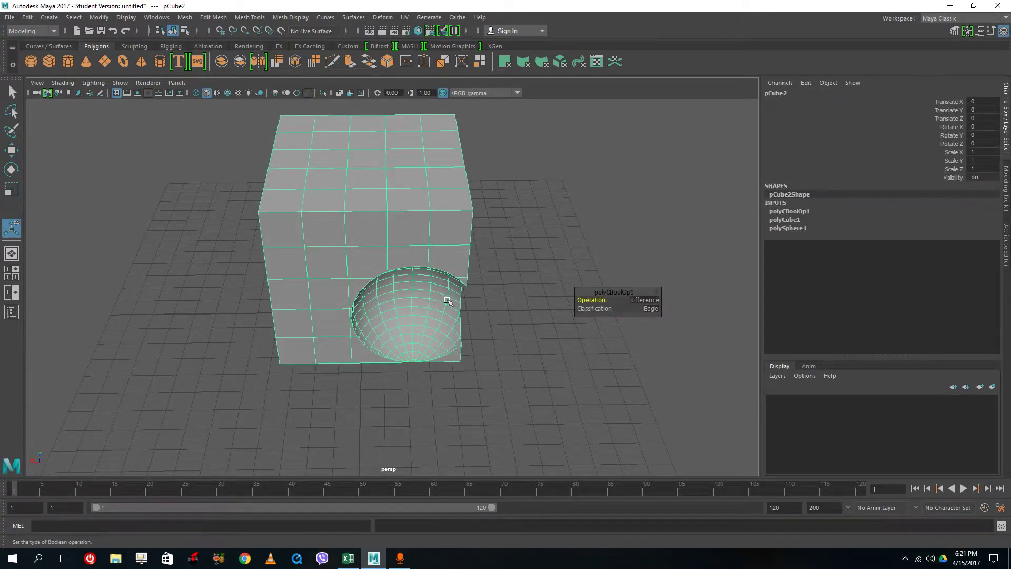
key("3")
left_click(510, 350)
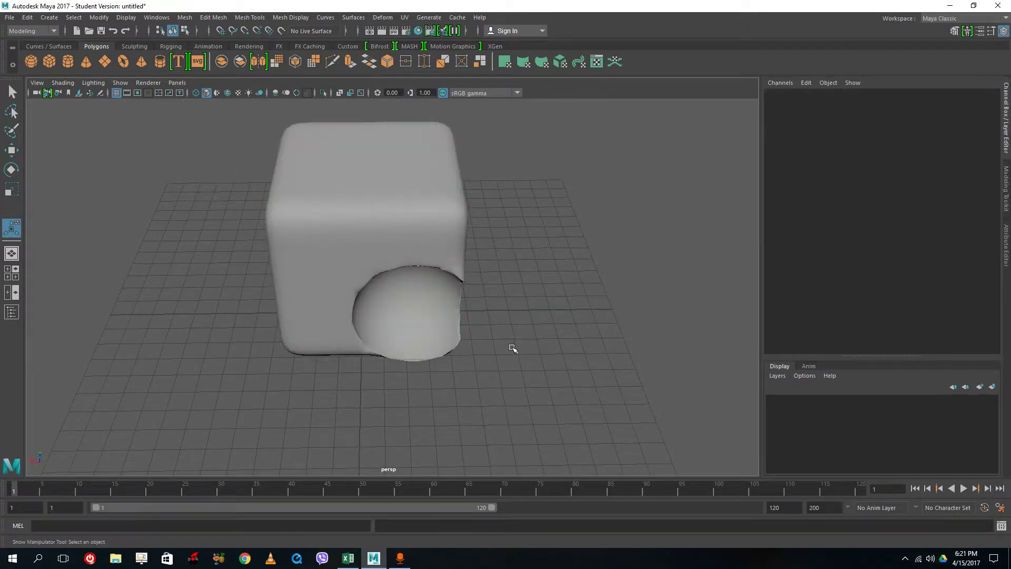
mouse_move(510, 349)
left_mouse_down("alt")
mouse_move(457, 343)
mouse_move(430, 256)
left_mouse_up("alt")
left_click(430, 256)
key("1")
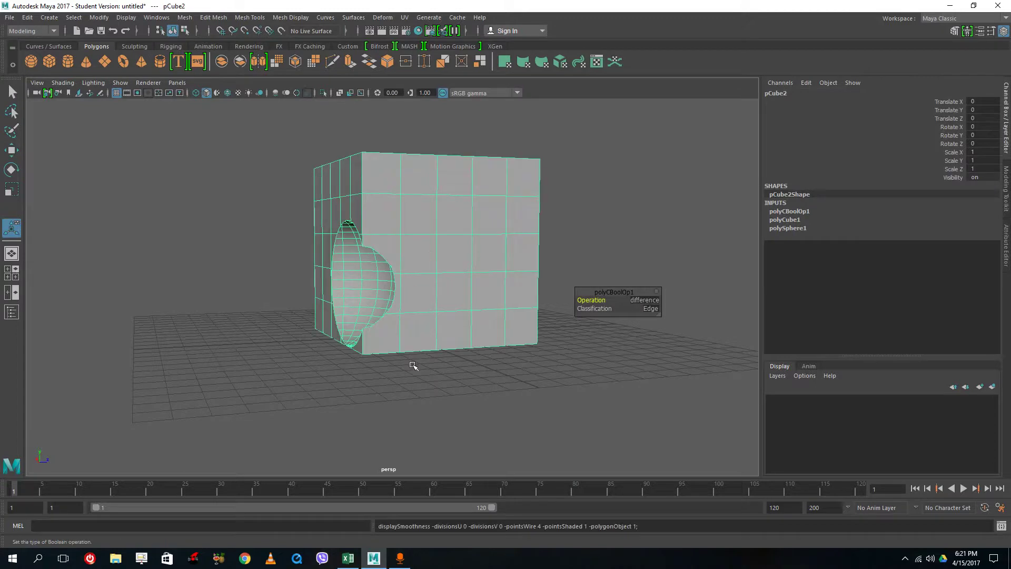
- Inspect the spherical cavity, switch the cut cube to vertex mode and select its upper corner vertex above the cavity
left_click(287, 314)
left_click_drag(286, 314, 393, 300, "alt")
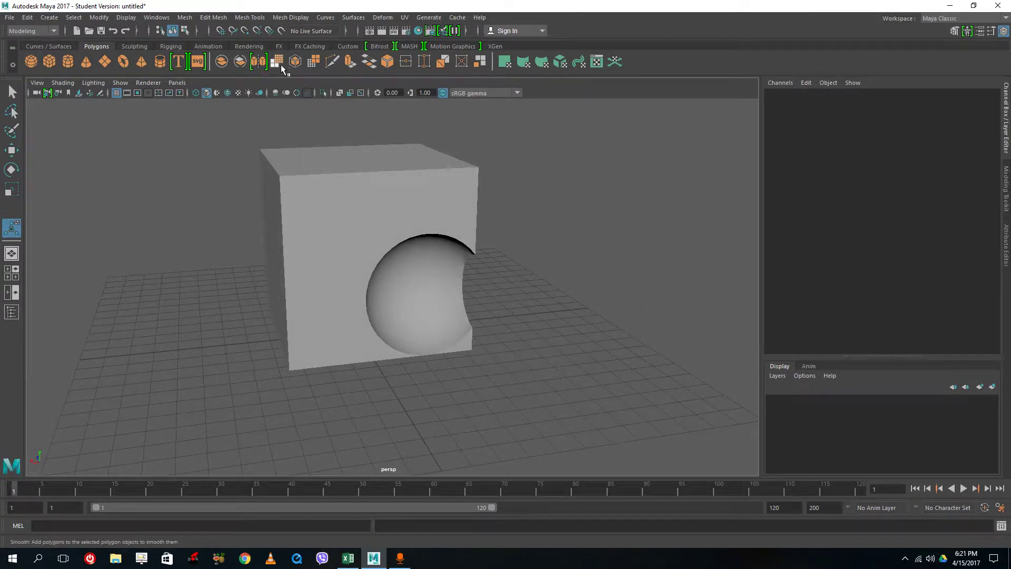
left_click_drag(490, 291, 443, 284, "alt")
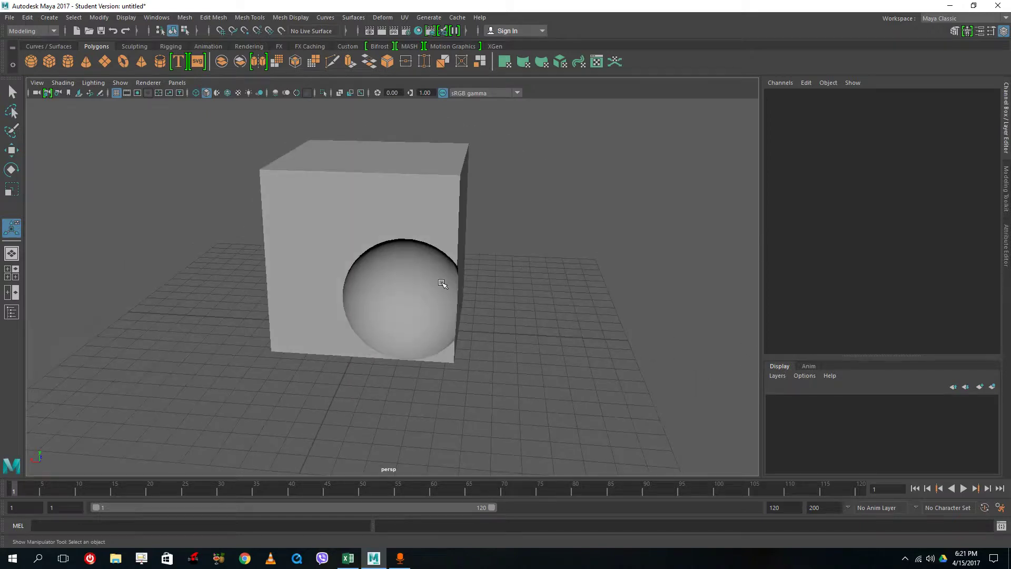
left_click_drag(492, 311, 447, 338, "alt")
left_click(452, 238)
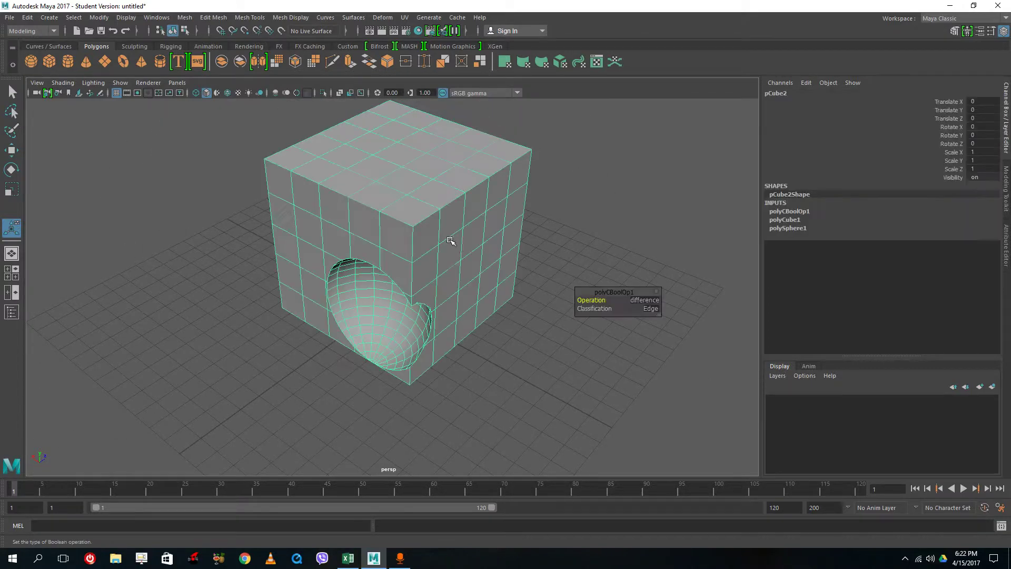
left_click_drag(492, 226, 393, 217, "alt")
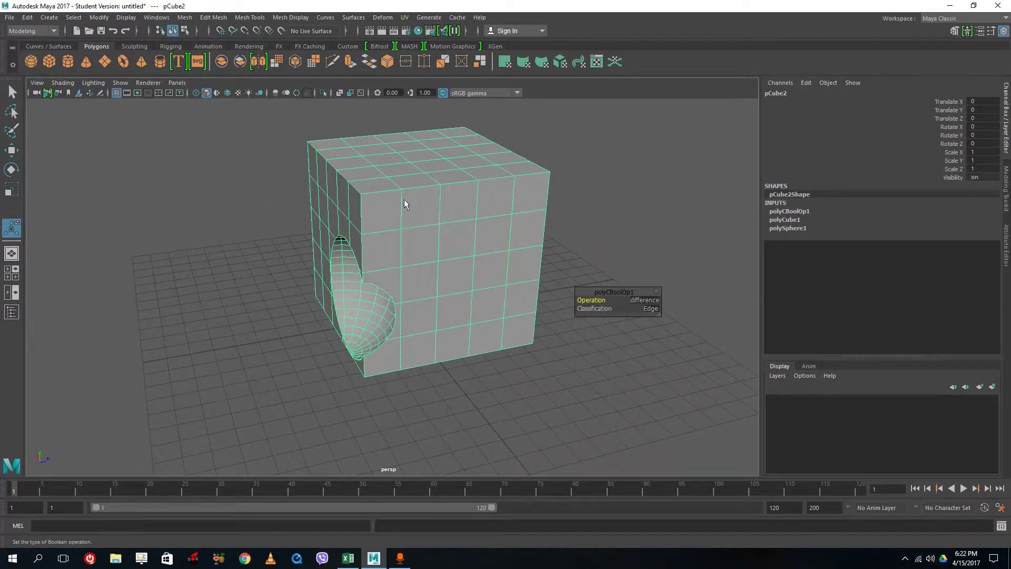
key("q")
right_click_drag(404, 205, 401, 174)
left_click_drag(358, 188, 429, 230)
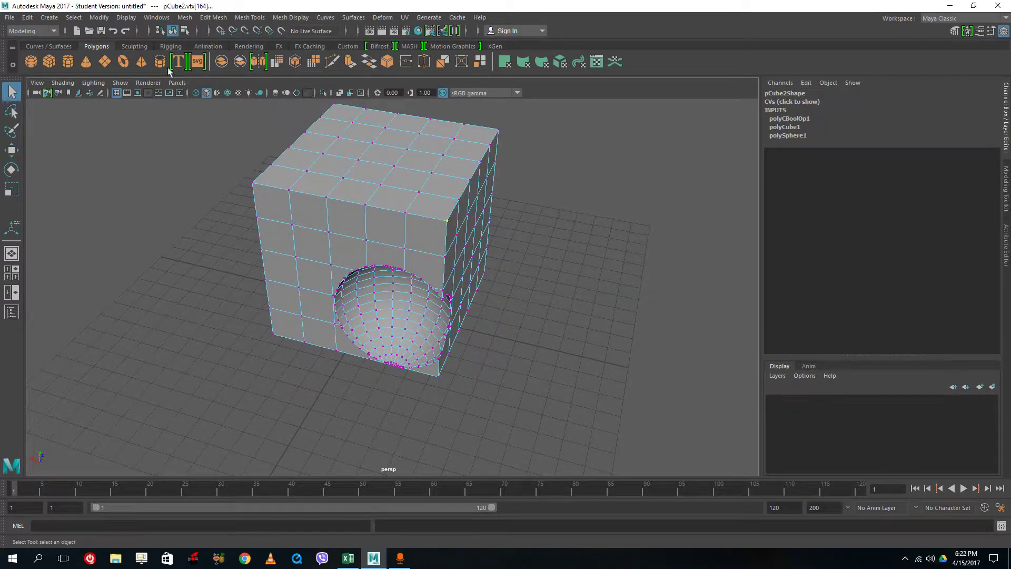
- Search the menu items for "chamfer" to locate the vertex chamfering command
left_click(191, 18)
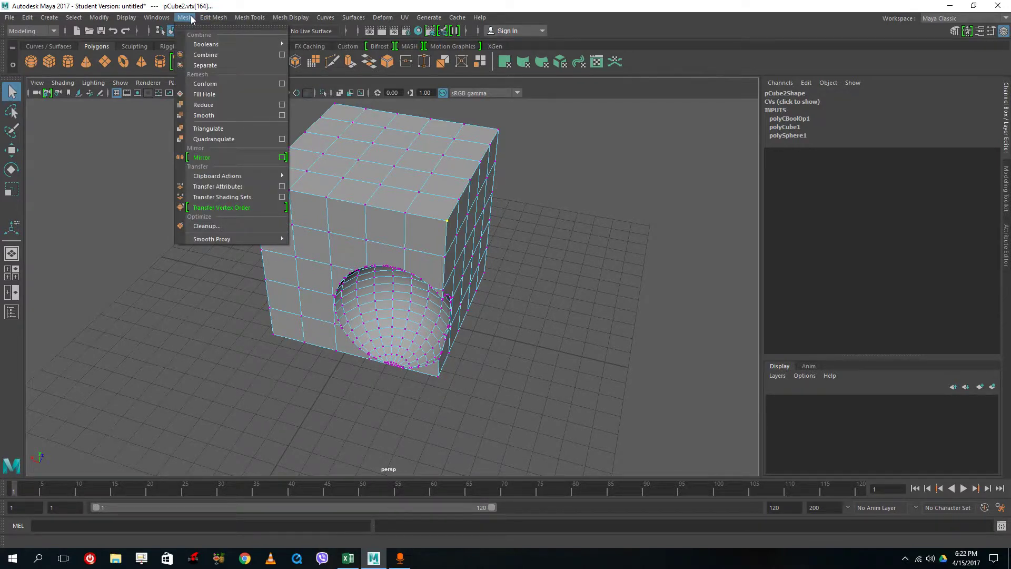
mouse_move(223, 25)
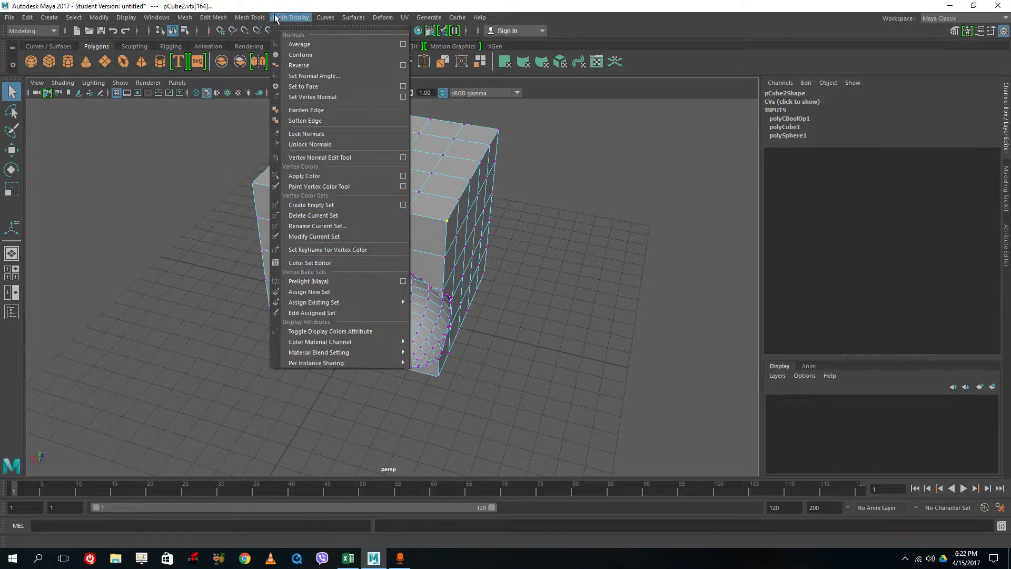
mouse_move(185, 18)
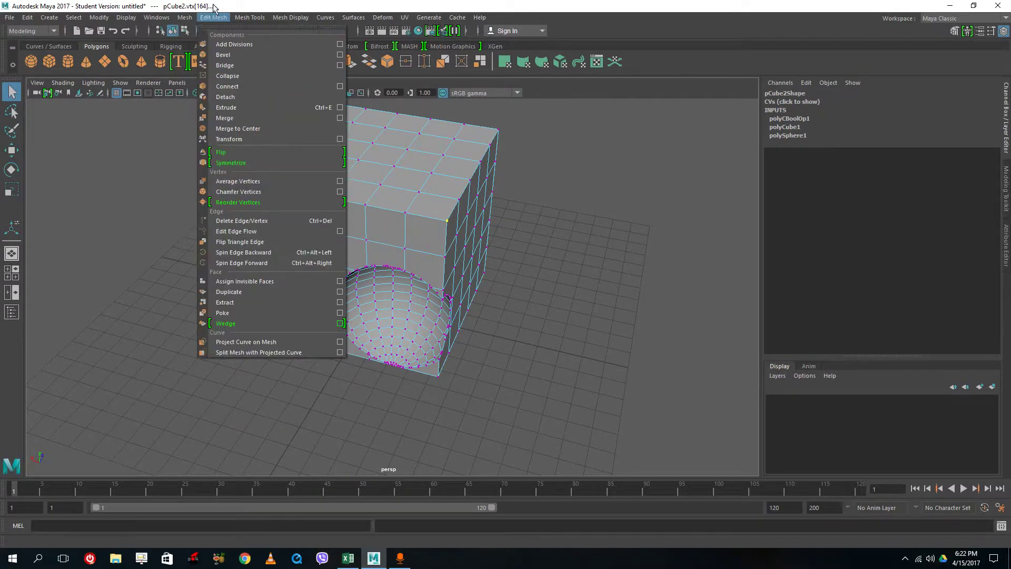
left_click(448, 46)
left_click(481, 17)
left_click(505, 49)
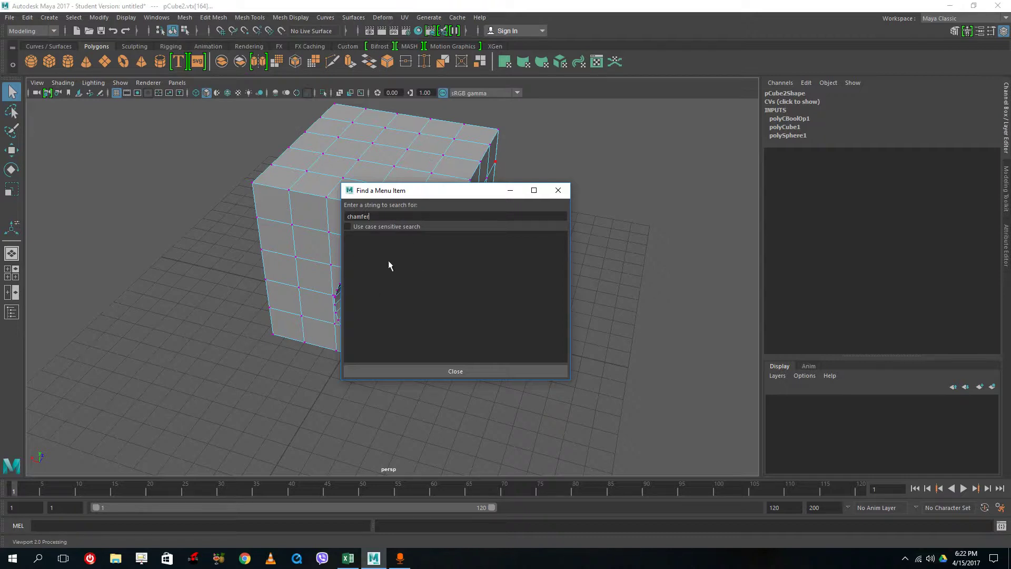
left_click_drag(424, 194, 453, 194)
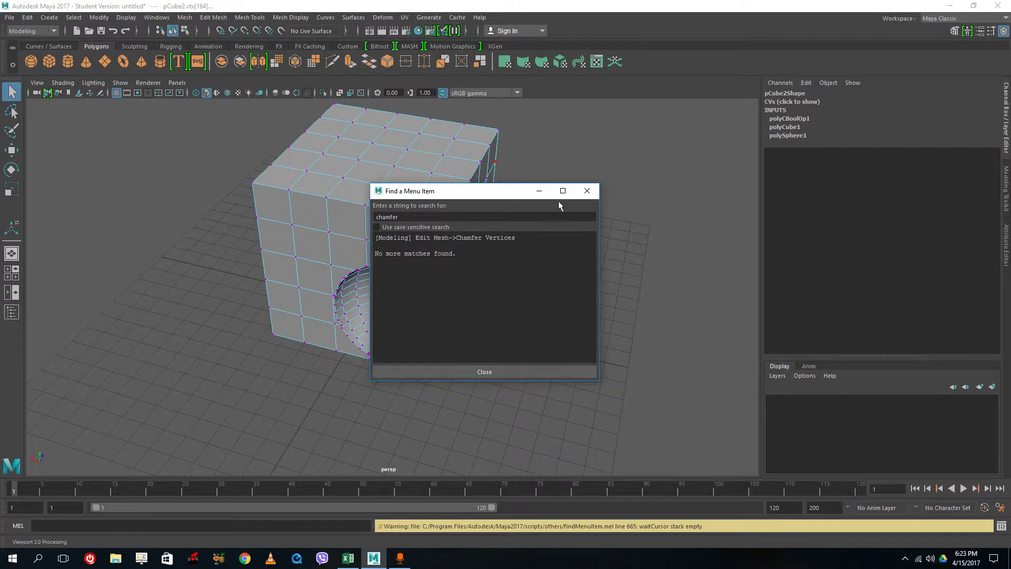
left_click(586, 191)
- Chamfer the selected upper corner vertex of the cut cube using the default Chamfer Vertices settings
left_click(214, 17)
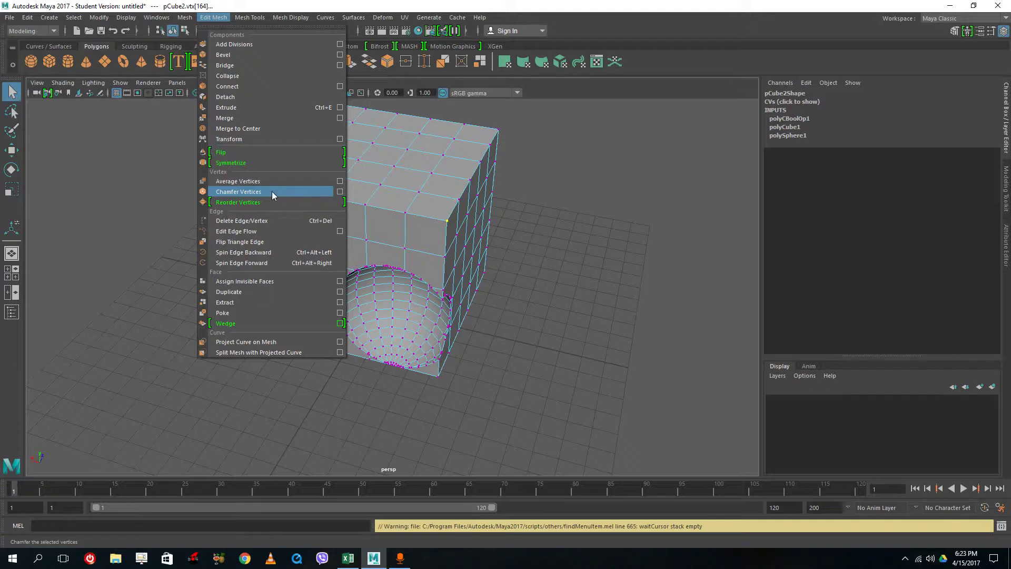
left_click(238, 193)
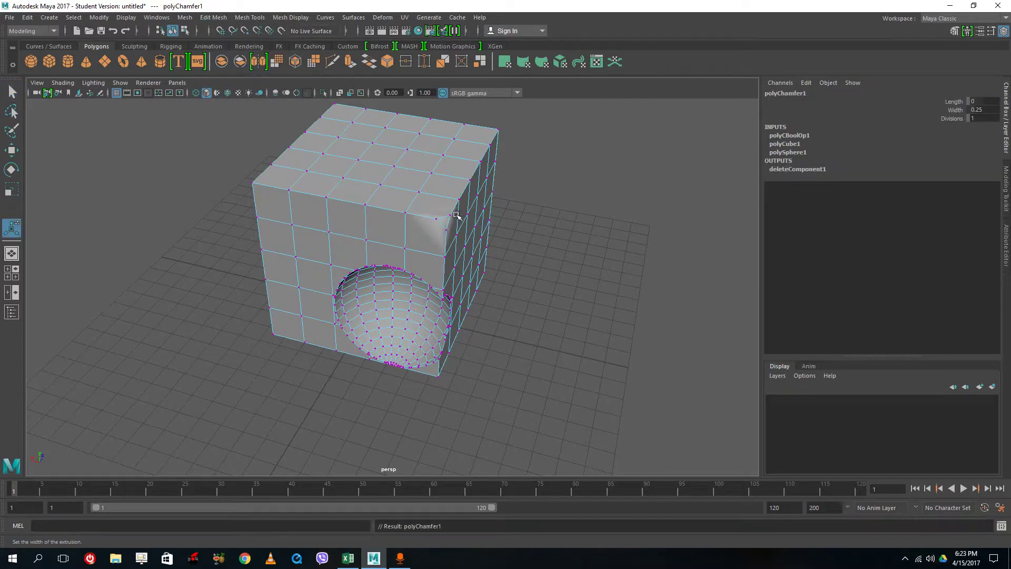
left_click_drag(491, 237, 304, 243, "alt")
scroll(263, 223, "up", 5)
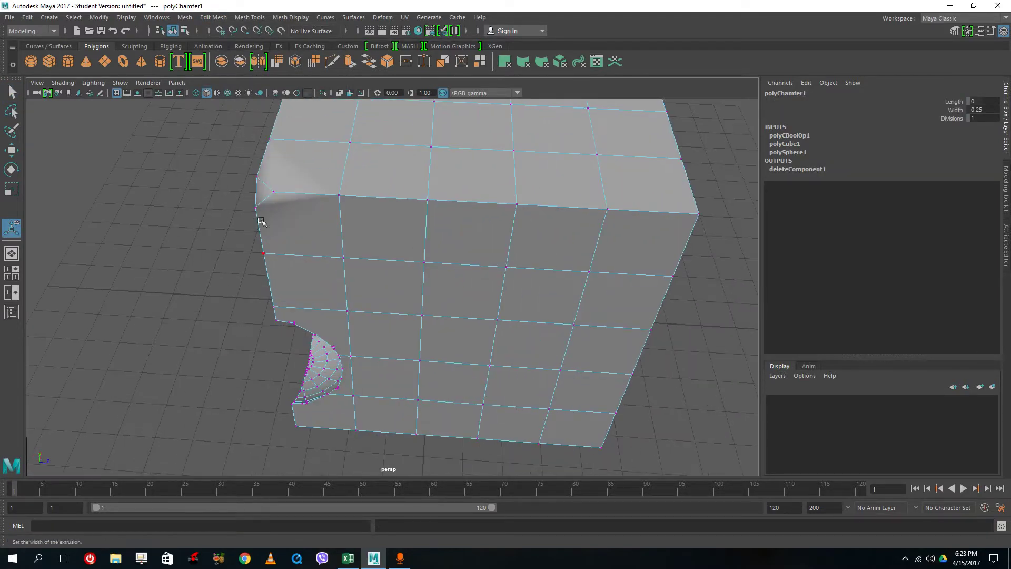
scroll(226, 177, "up", 2)
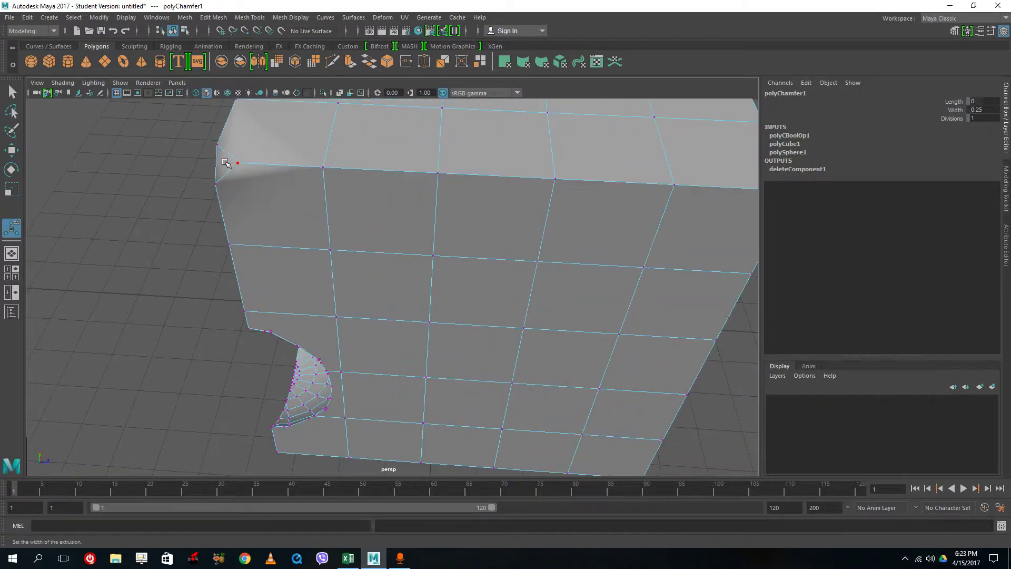
- Compare the chamfered corner in smooth mesh preview and in unsmoothed display, and clear the selection
key("3")
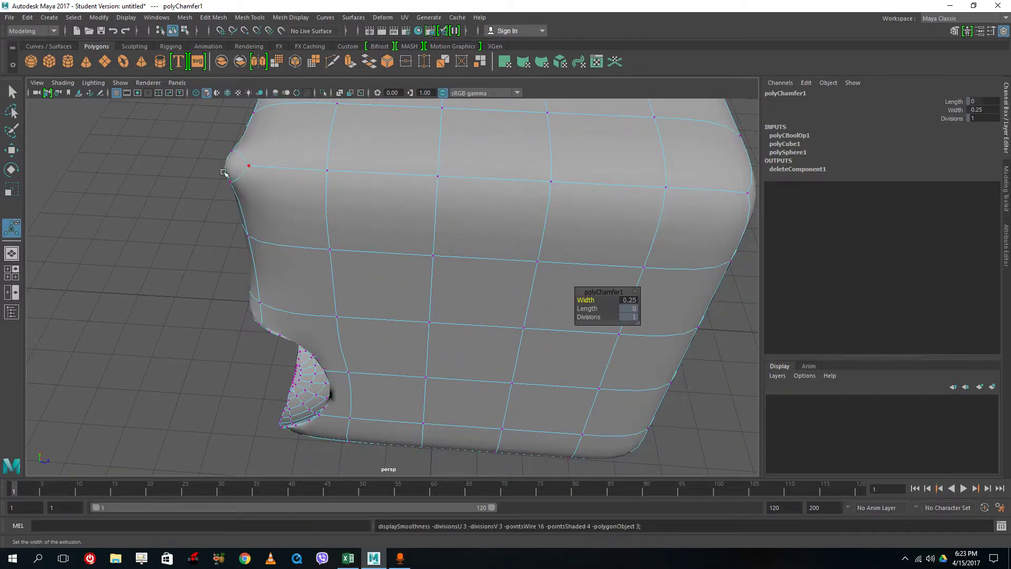
key("1")
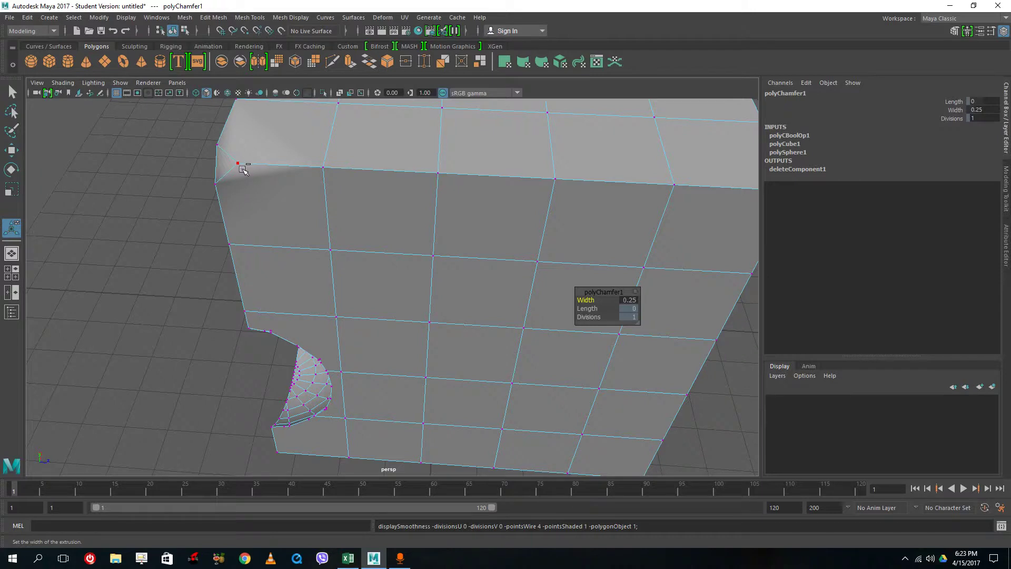
key("3")
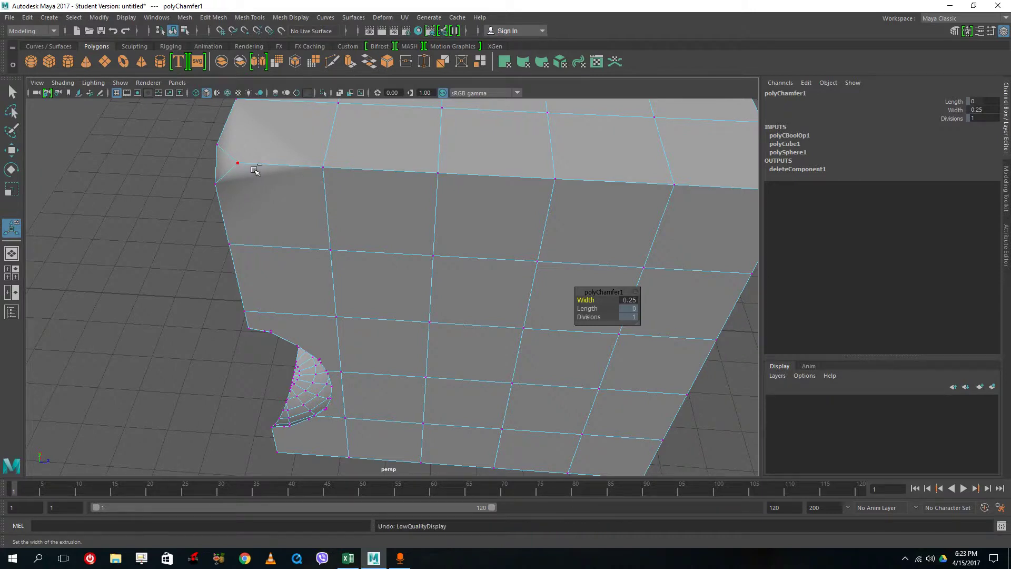
key("ctrl+z")
left_click(280, 215)
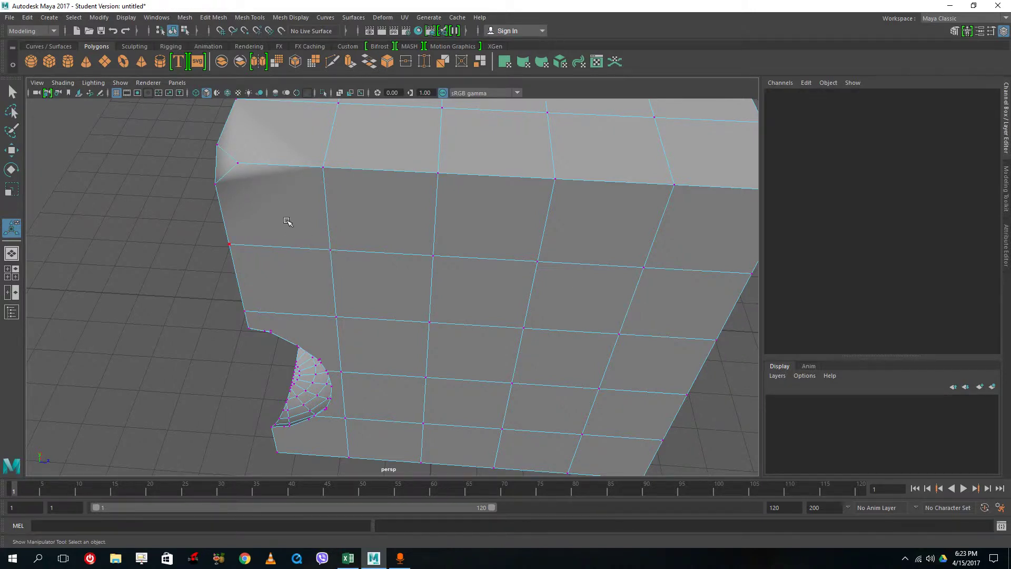
- Undo the vertex chamfer and reselect the cube's original upper corner vertex
scroll(245, 207, "up", 3)
left_click_drag(245, 207, 386, 319, "alt")
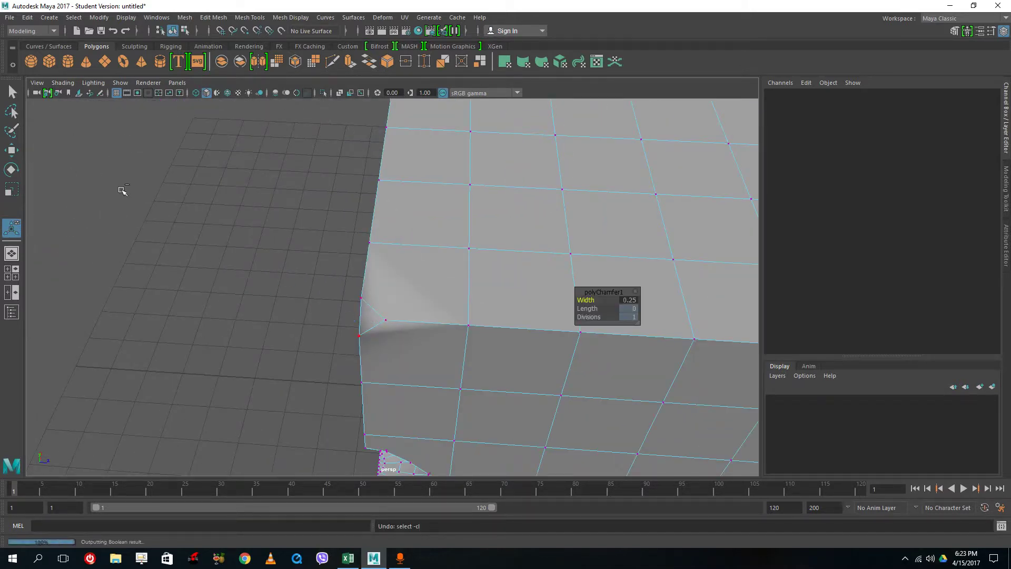
key("ctrl+z")
left_click_drag(323, 316, 369, 361)
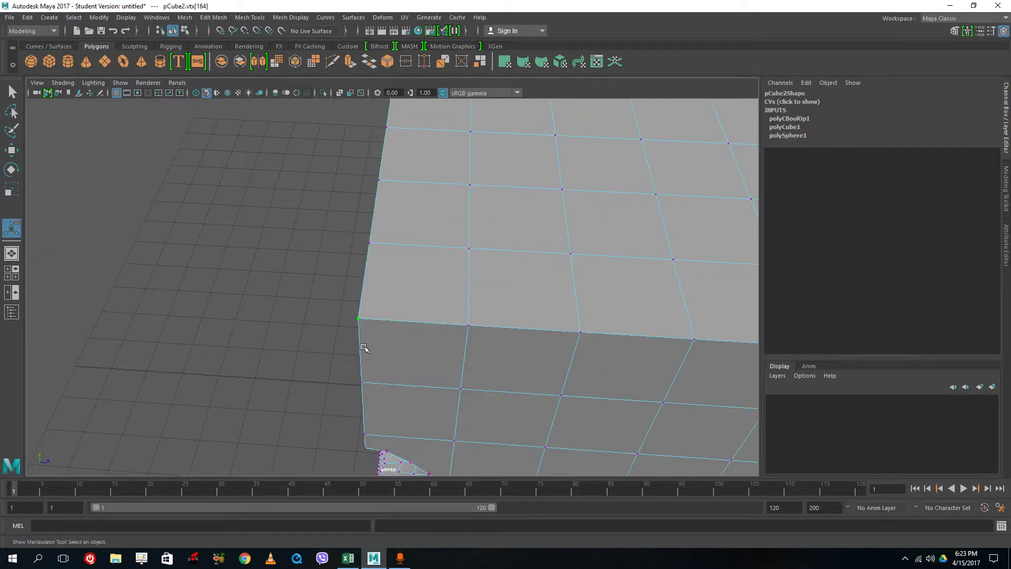
- Chamfer the selected upper corner vertex with the Chamfer Vertices width set to 0.7
left_click(211, 18)
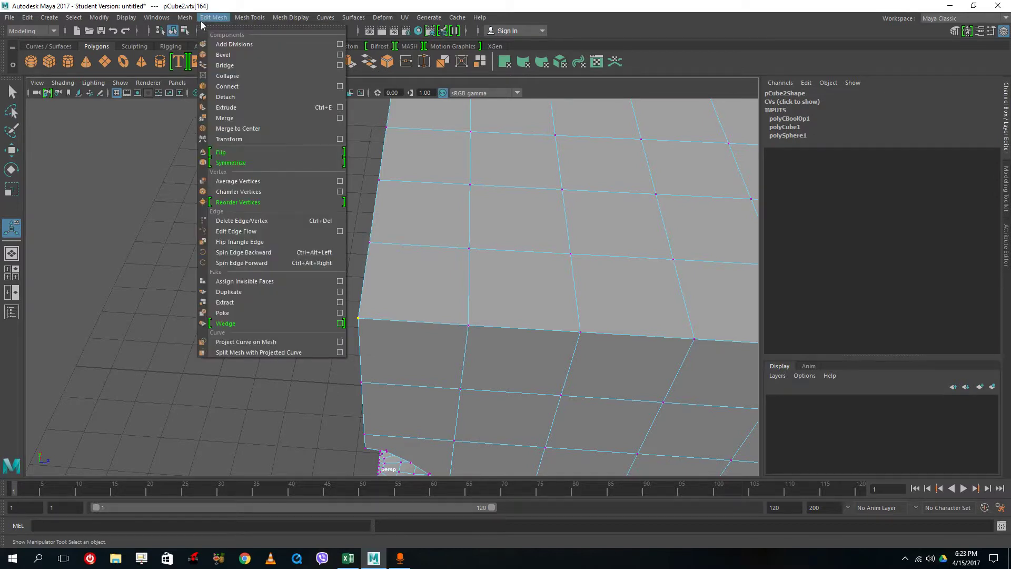
mouse_move(182, 19)
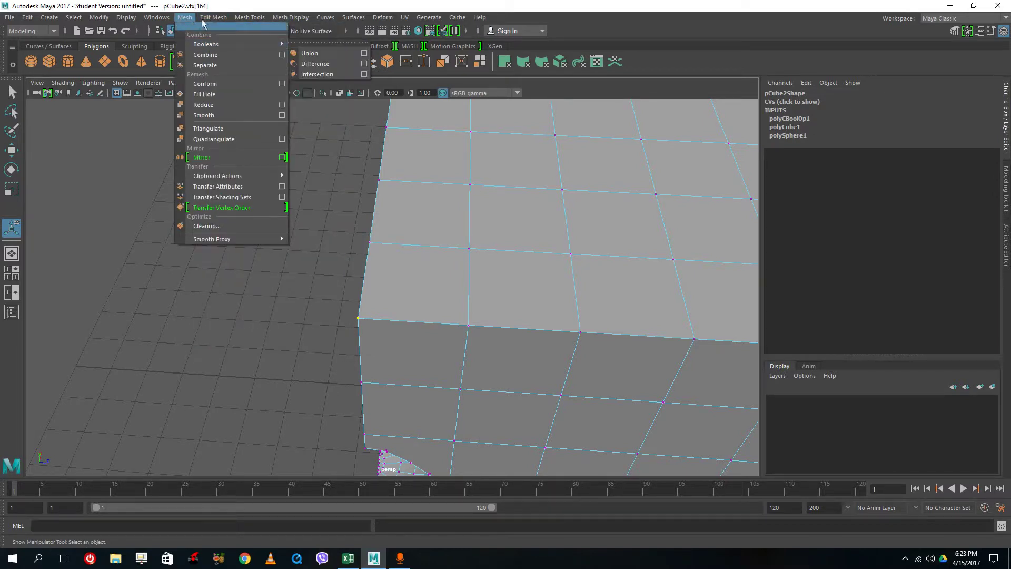
mouse_move(214, 17)
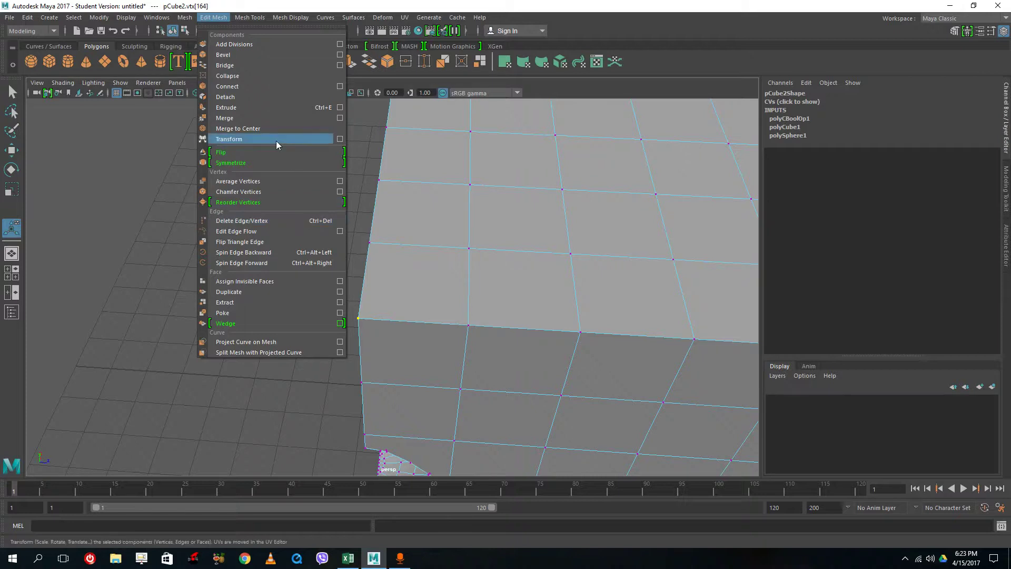
left_click(340, 192)
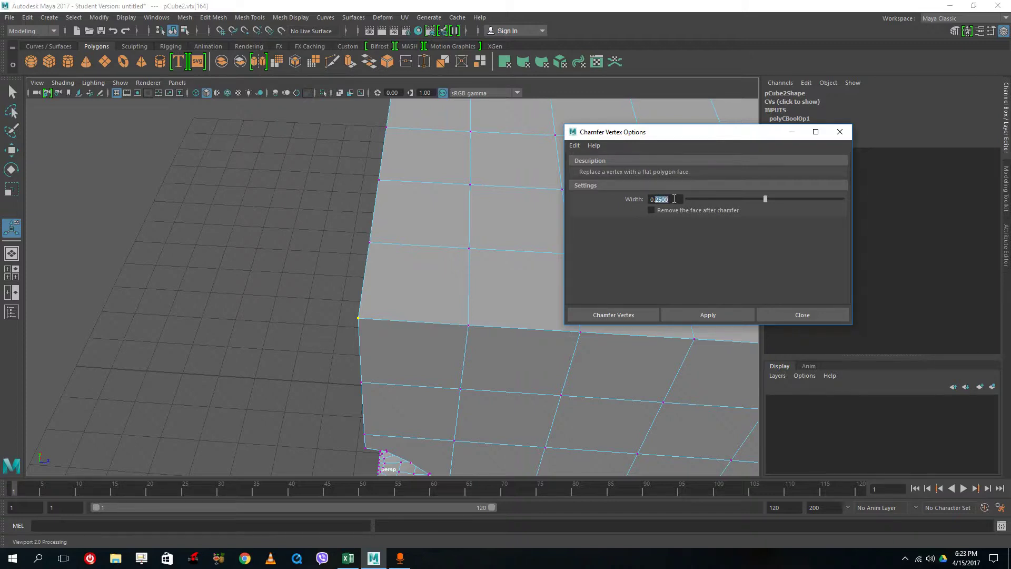
type("7")
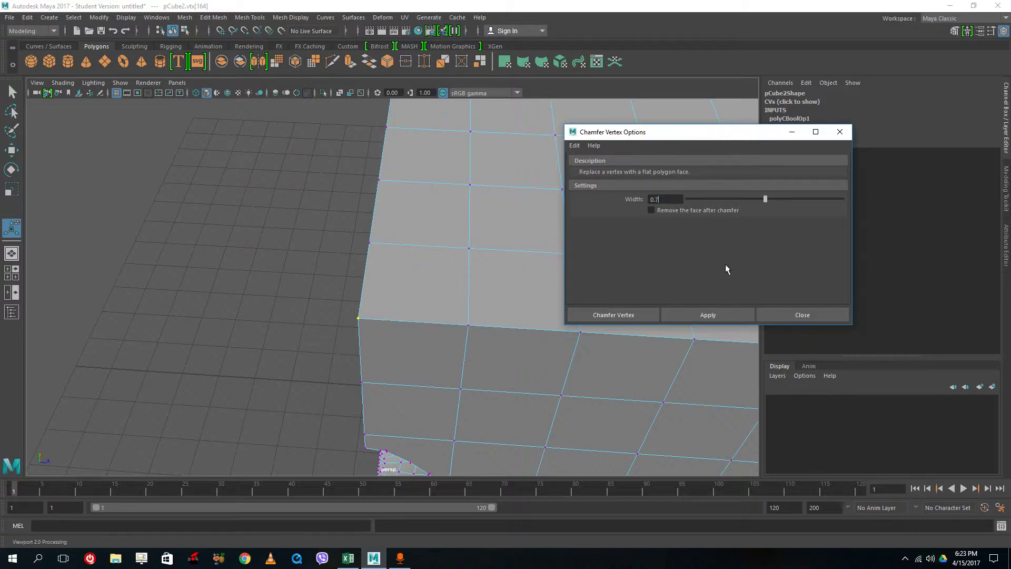
left_click(685, 315)
- Select another upper corner vertex of the cube and chamfer it with a width of 0.0788
left_click_drag(497, 339, 409, 210, "alt")
left_click_drag(385, 167, 204, 169, "alt")
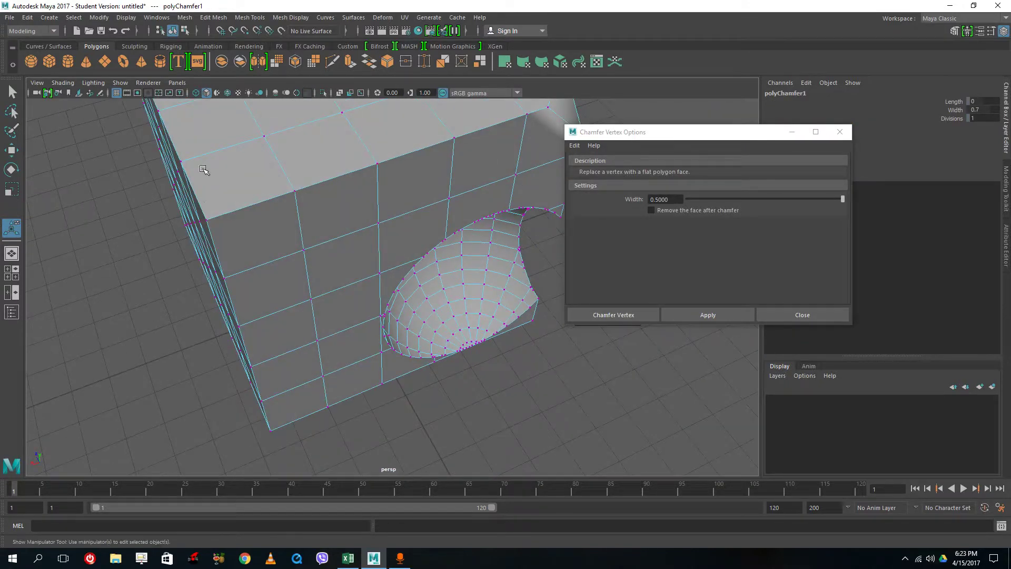
left_click(207, 221)
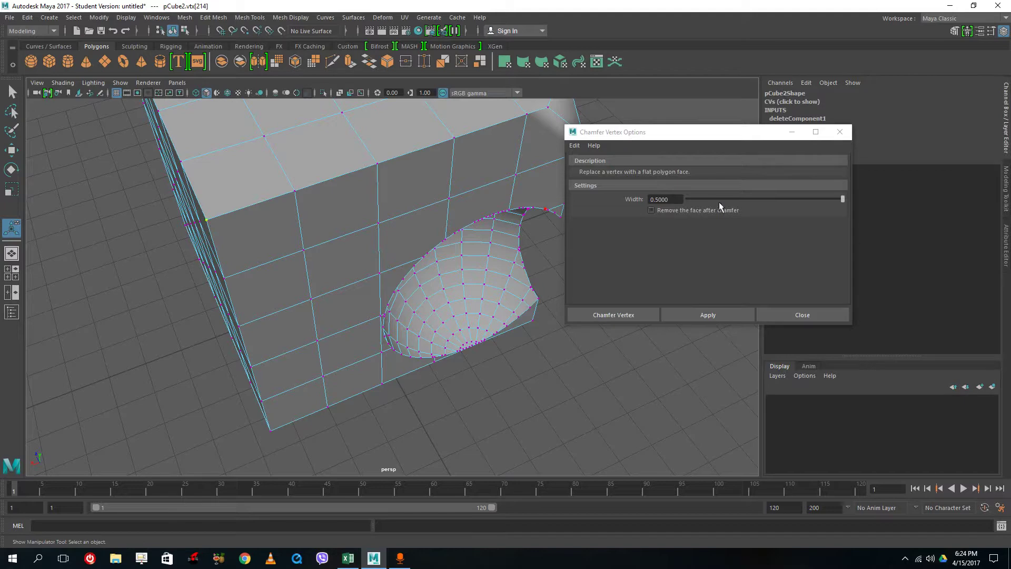
left_click_drag(754, 202, 712, 199)
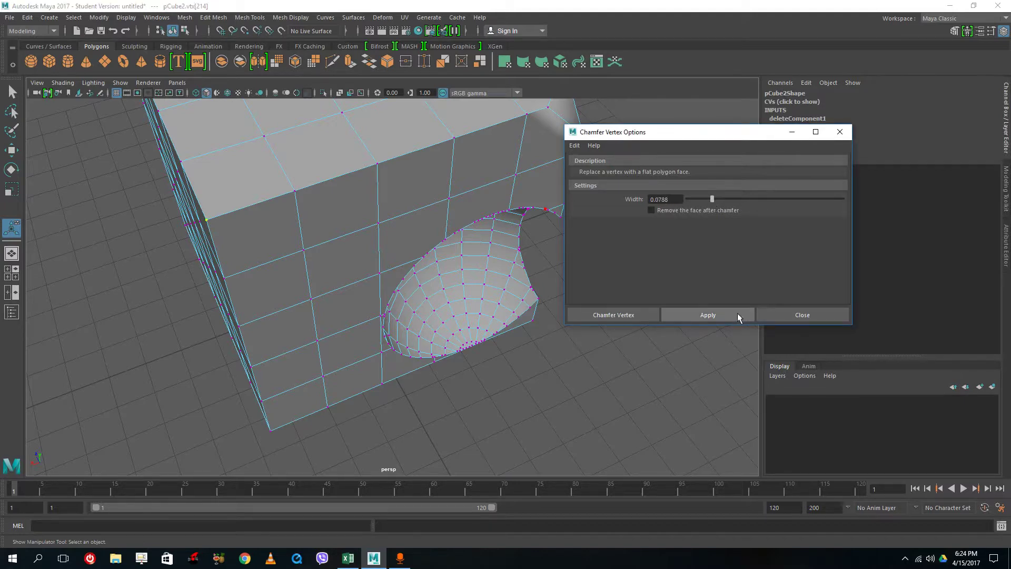
left_click(718, 316)
- Select a third, unchamfered upper corner vertex and chamfer it with a width of 1
left_click_drag(287, 301, 216, 287, "alt")
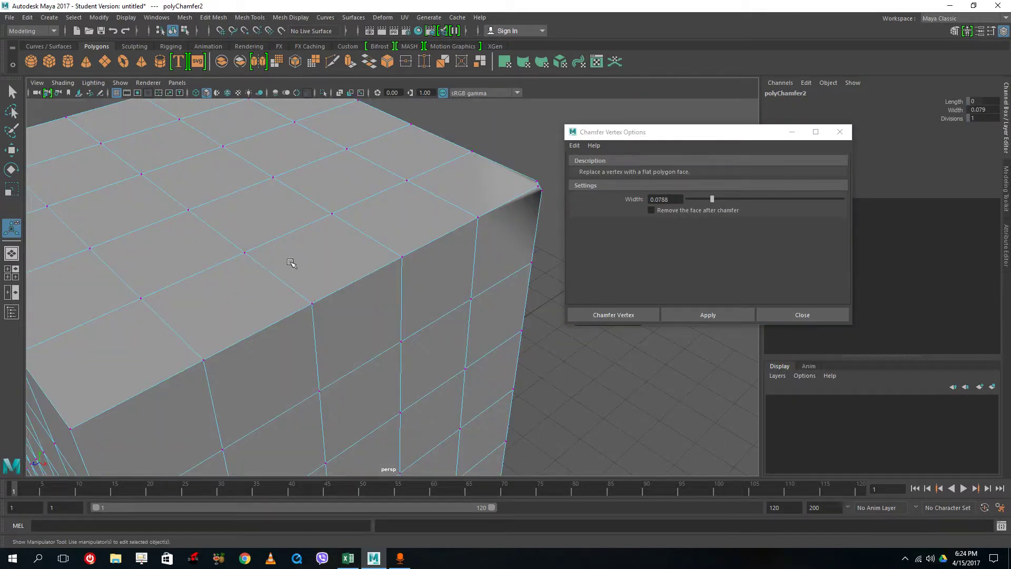
middle_click_drag(192, 337, 276, 273, "alt")
left_click_drag(123, 352, 159, 376)
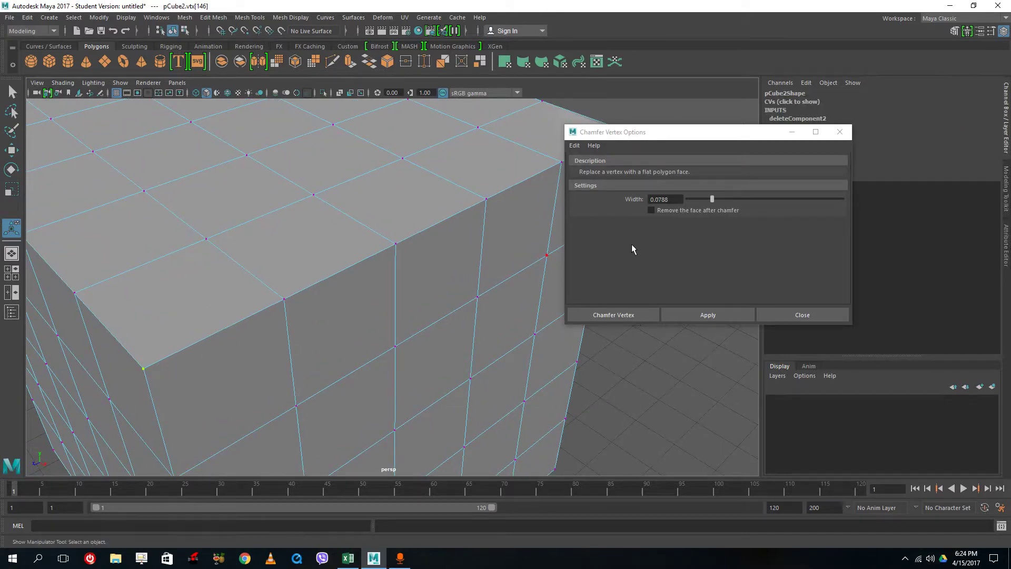
left_click_drag(659, 199, 730, 195)
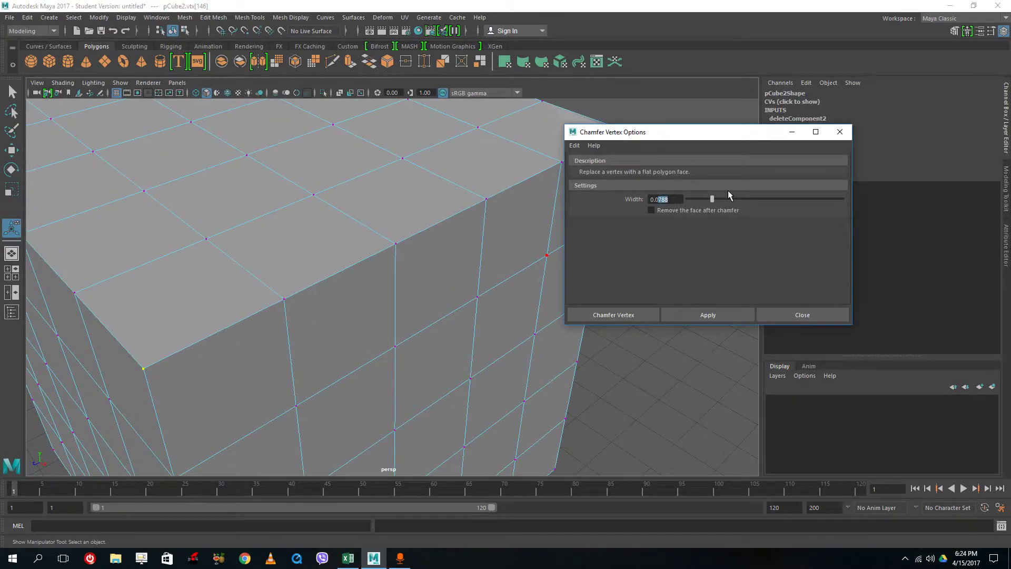
type("2")
key("BackSpace")
key("BackSpace")
key("BackSpace")
key("BackSpace")
type("1")
left_click(706, 313)
- Inspect the chamfered corners, return the cube to object mode, and close the chamfer options
mouse_move(253, 348)
left_mouse_down("alt")
mouse_move(236, 348)
mouse_move(296, 318)
mouse_move(267, 351)
mouse_move(255, 346)
mouse_move(256, 363)
left_mouse_up("alt")
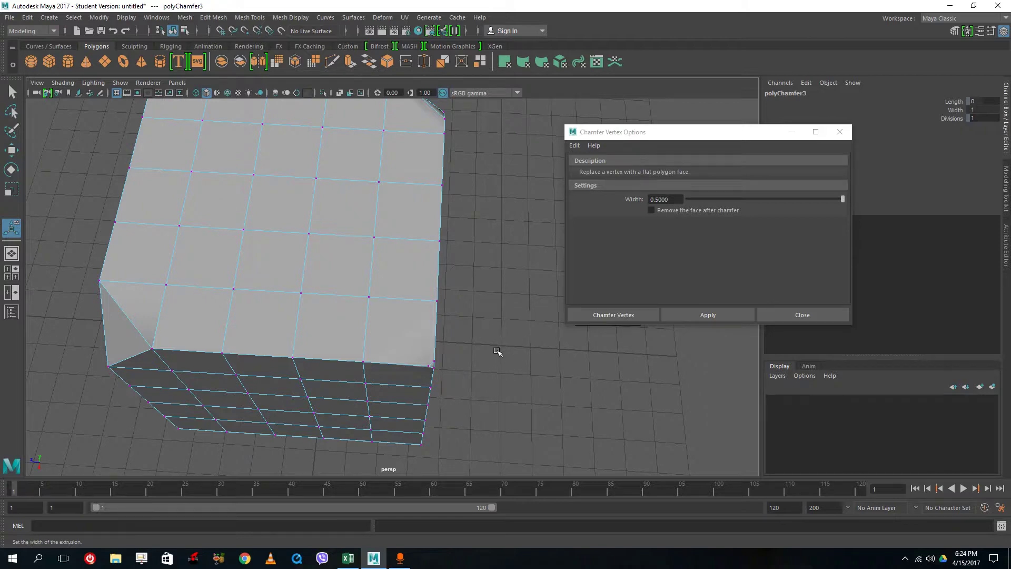
left_click_drag(186, 296, 166, 283, "alt")
scroll(166, 283, "up", 4)
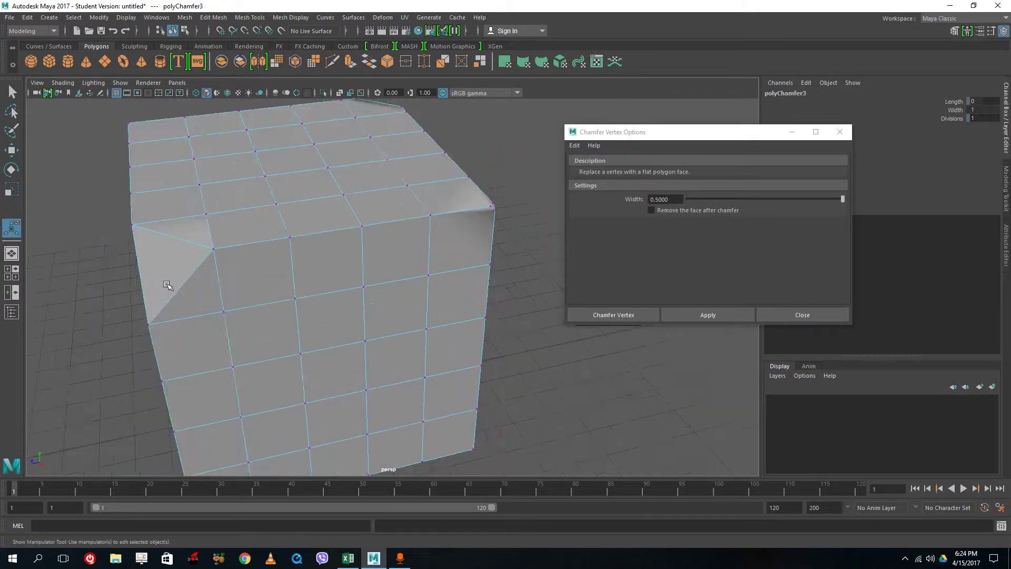
scroll(267, 297, "down", 8)
left_click_drag(267, 296, 345, 292, "alt")
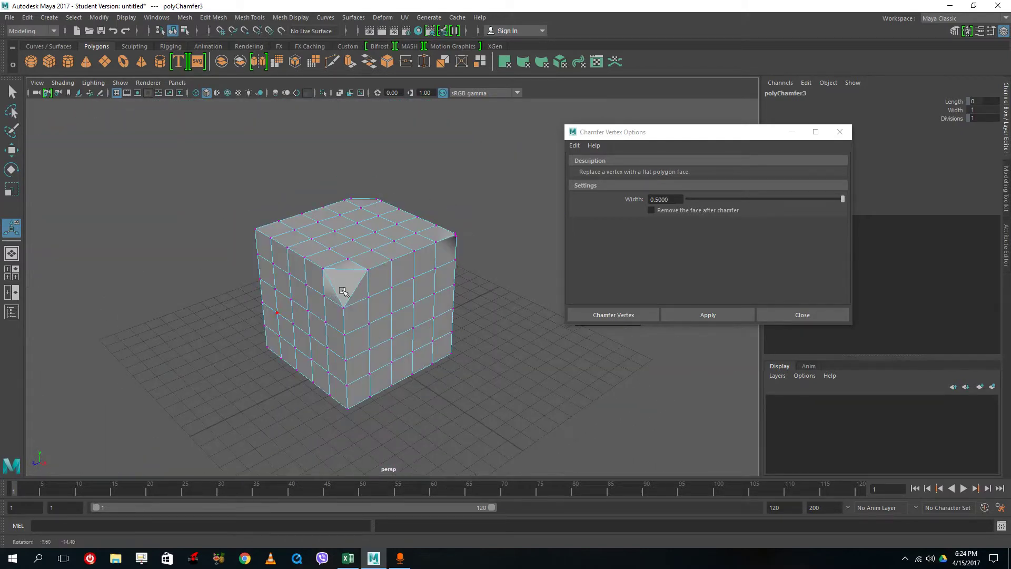
right_click_drag(395, 255, 437, 237)
left_click_drag(485, 281, 246, 200, "alt")
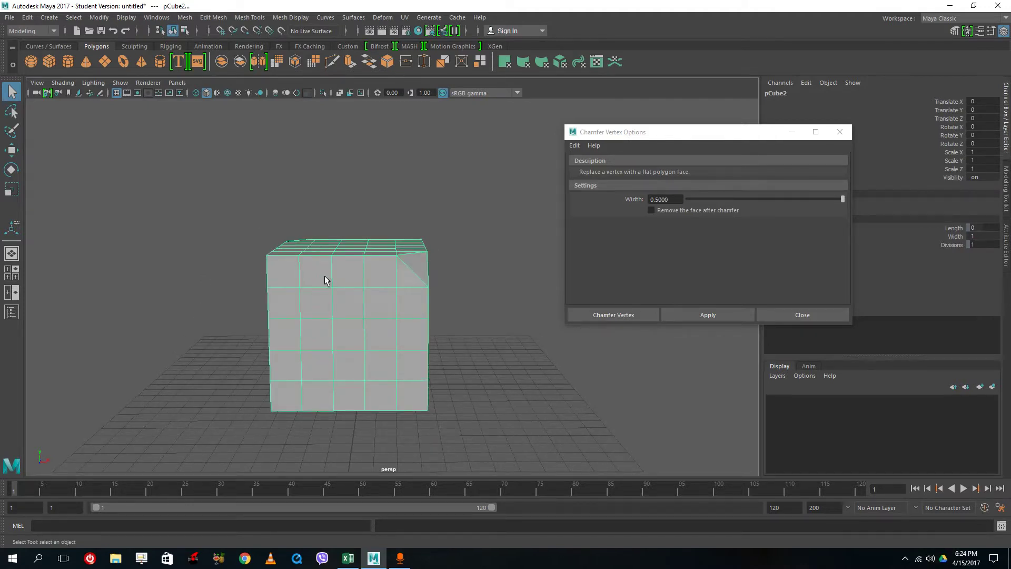
left_click_drag(402, 278, 372, 289, "alt")
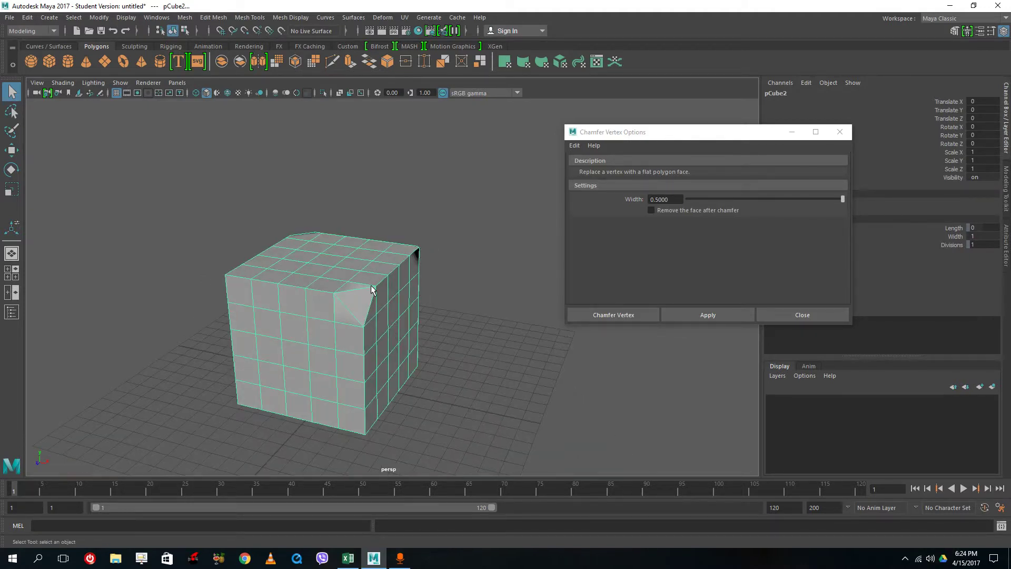
left_click(814, 315)
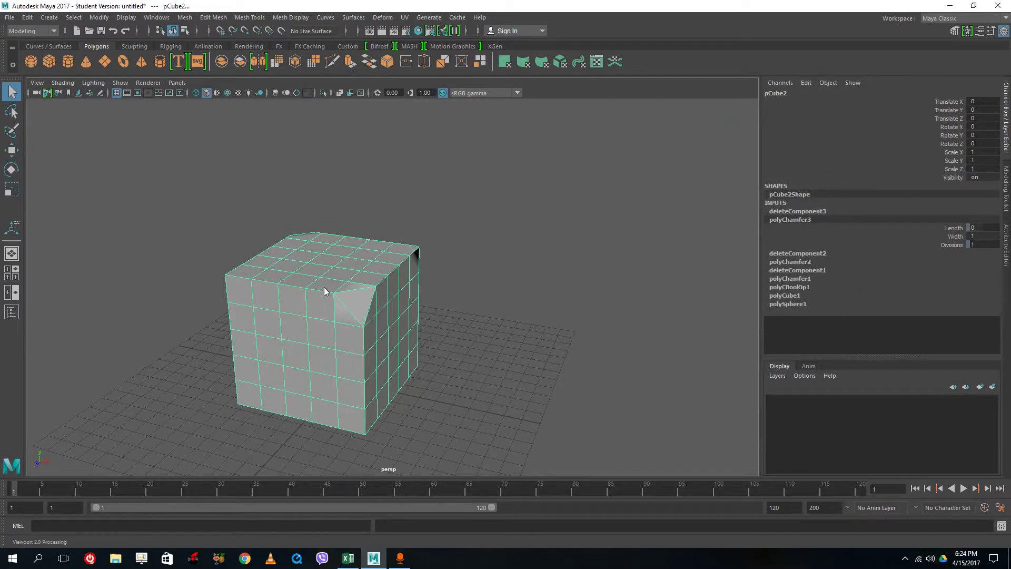
- Select the faces across the upper part of the cube and extract them from the mesh
right_click_drag(324, 254, 330, 286)
left_click_drag(235, 148, 548, 328)
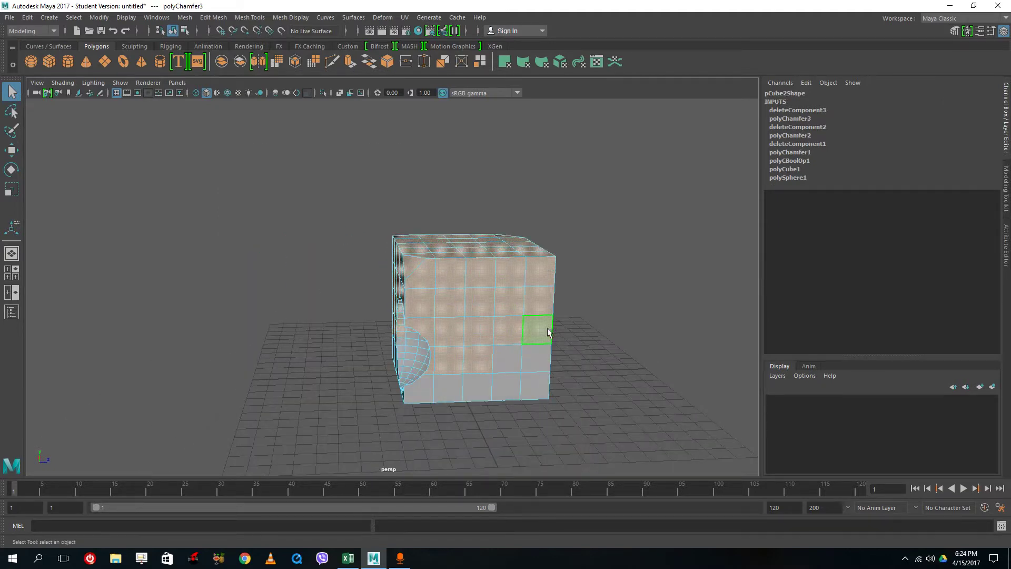
left_click(206, 19)
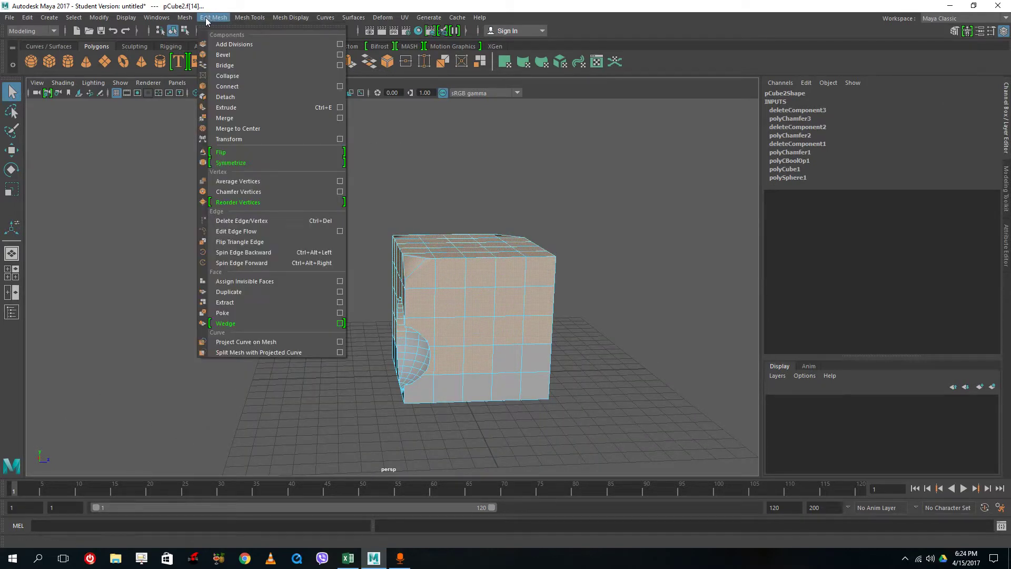
left_click(230, 303)
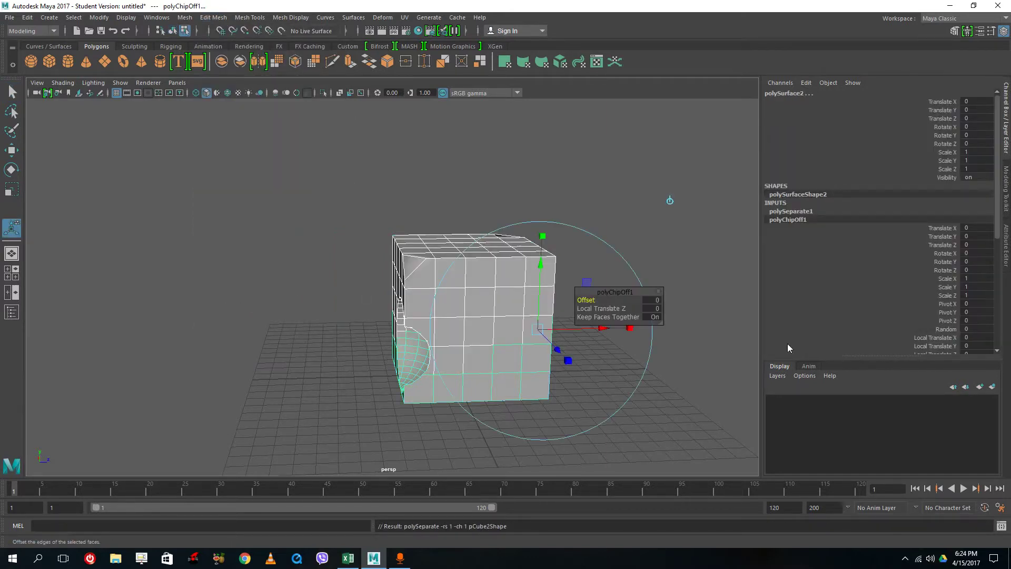
- Try raising the extracted faces with the extraction manipulator, undo the move, and clear the selection
left_click_drag(541, 262, 548, 237)
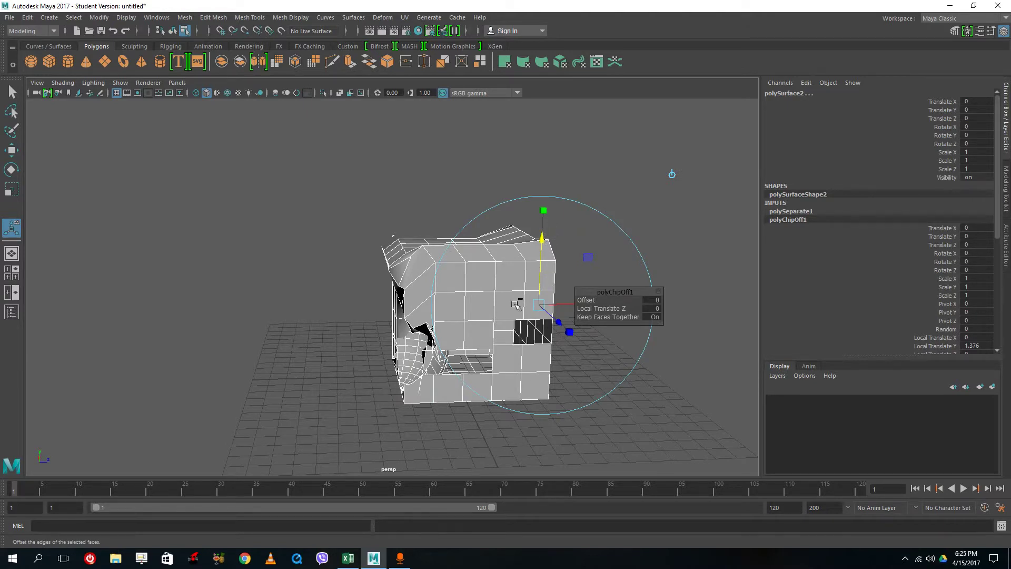
key("ctrl+z")
left_click(563, 157)
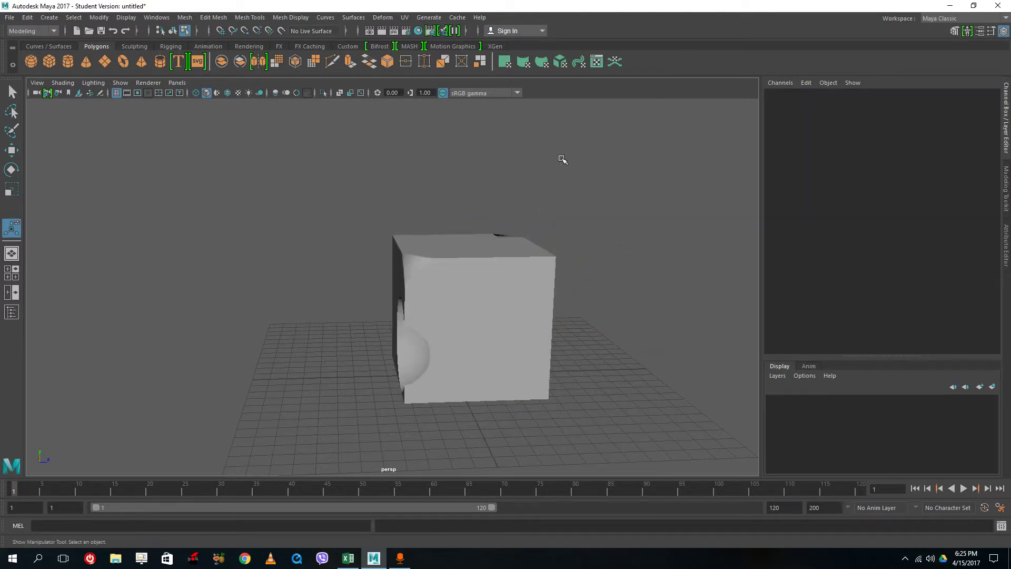
- Select the extracted upper piece in object mode and move it about 6.68 units up along Y
right_click_drag(463, 283, 516, 243)
key("q")
left_click(594, 240)
left_click(513, 296)
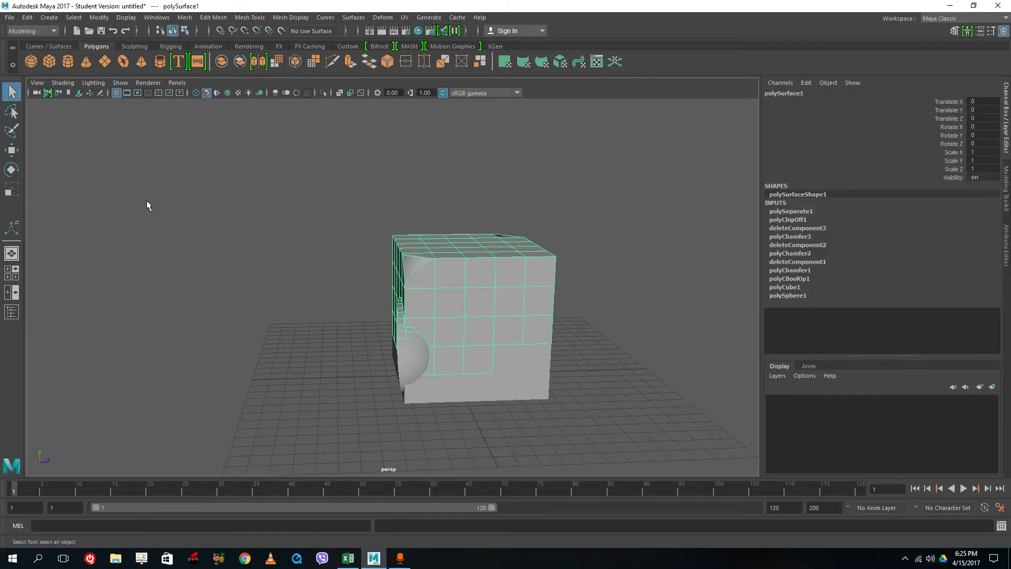
left_click(11, 150)
left_click_drag(457, 276, 527, 253)
left_click(587, 294)
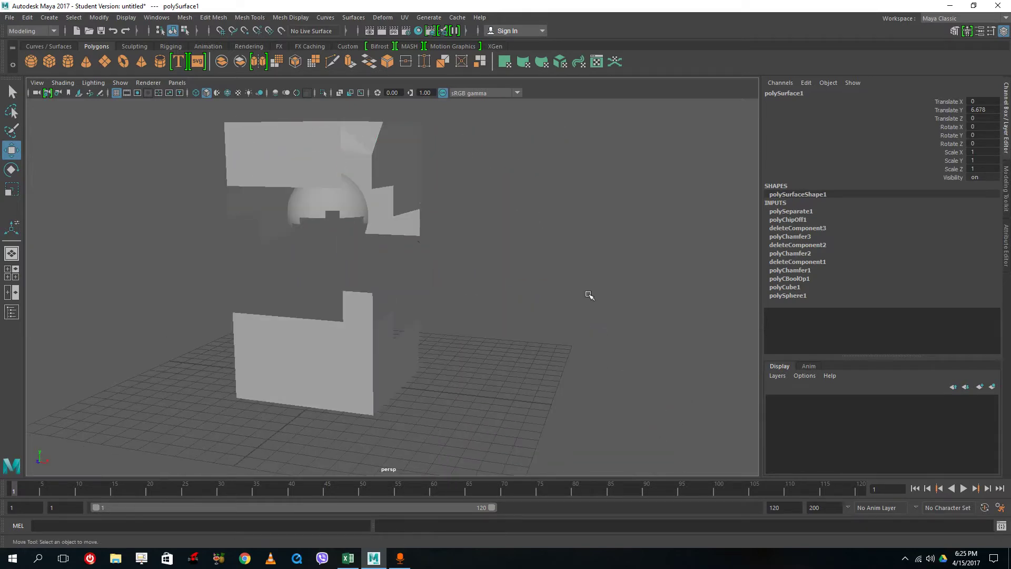
- Display both the raised upper piece and the lower piece in smooth mesh preview, and clear the selection
left_click(397, 203)
left_click(379, 253)
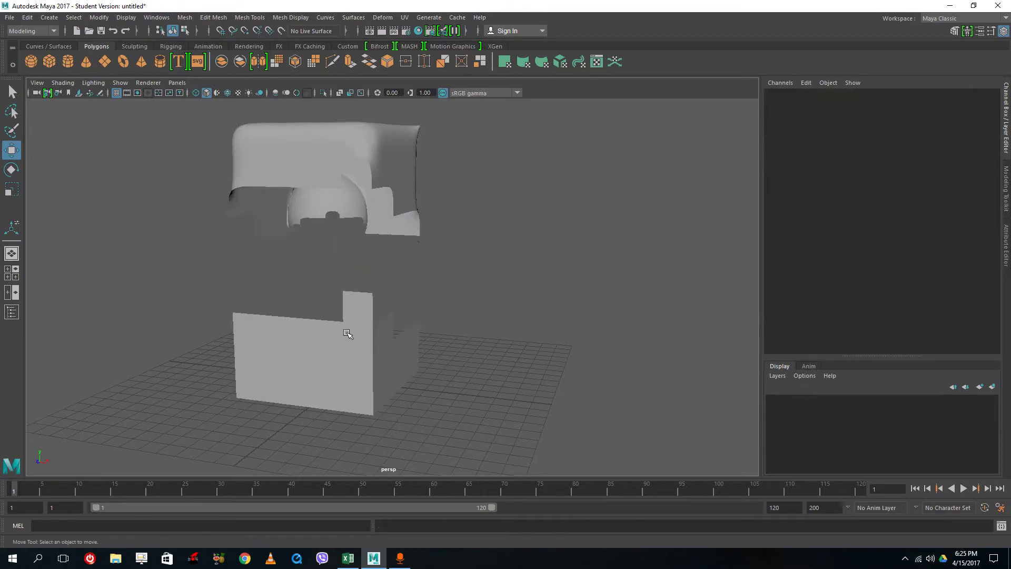
left_click(369, 332)
left_click(522, 319)
- Examine the gap and the cut edges between the two separated smoothed pieces from several sides
left_click_drag(384, 300, 505, 347, "alt")
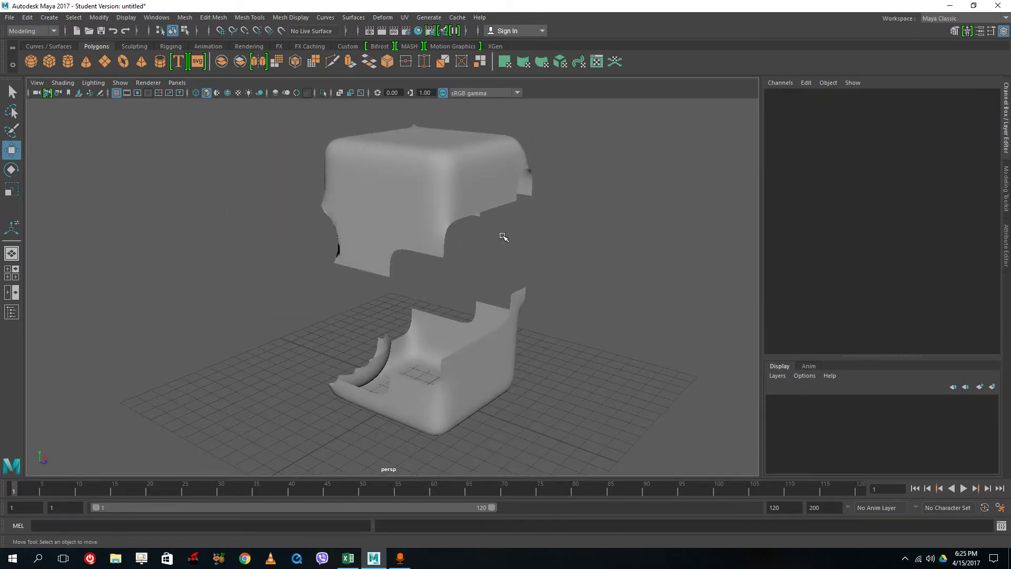
key("ctrl+z")
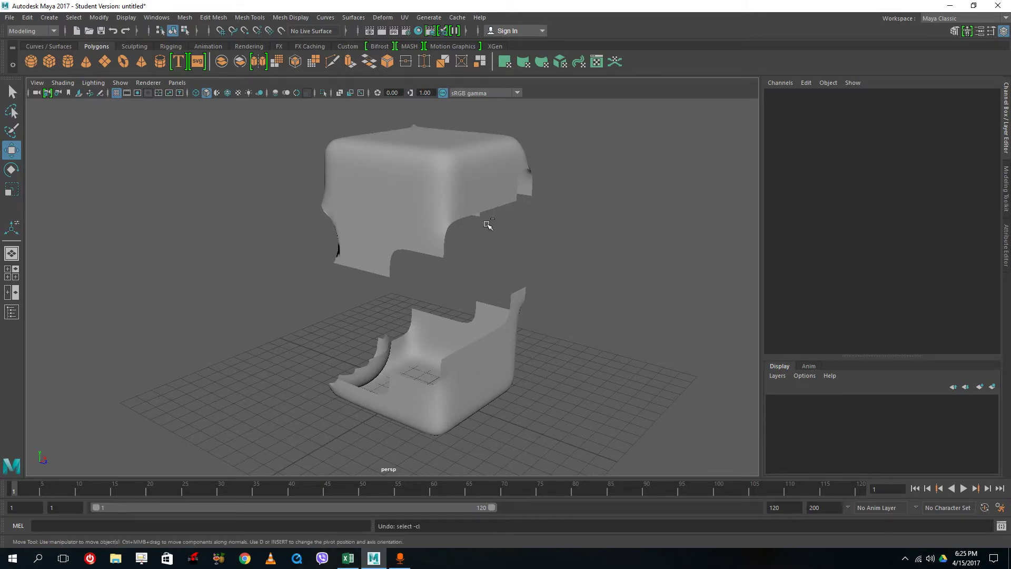
scroll(455, 220, "down", 3)
scroll(445, 210, "up", 3)
left_click_drag(438, 271, 646, 275, "alt")
left_click_drag(554, 231, 522, 224, "alt")
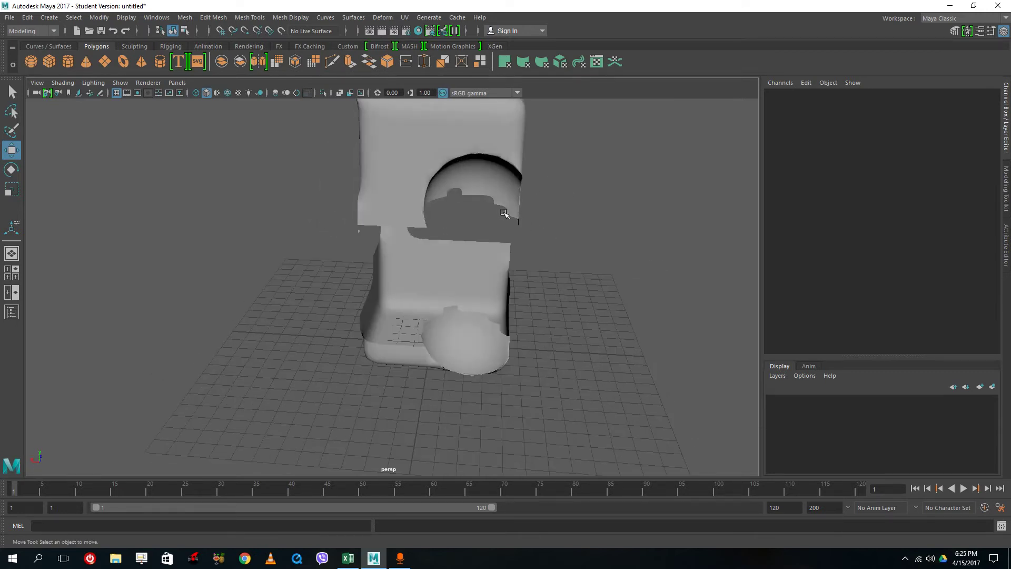
scroll(459, 171, "down", 4)
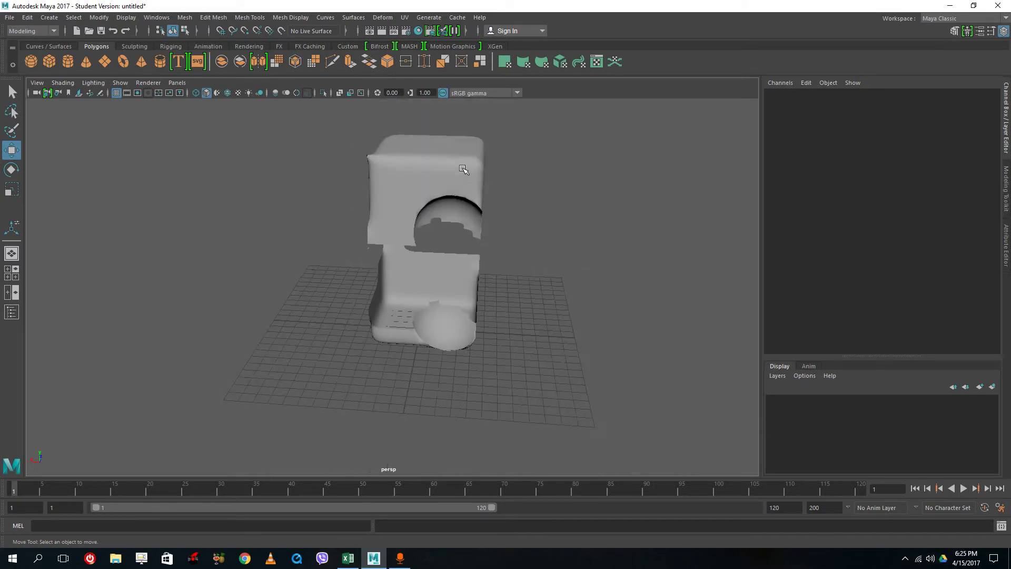
left_click_drag(558, 227, 483, 243, "alt")
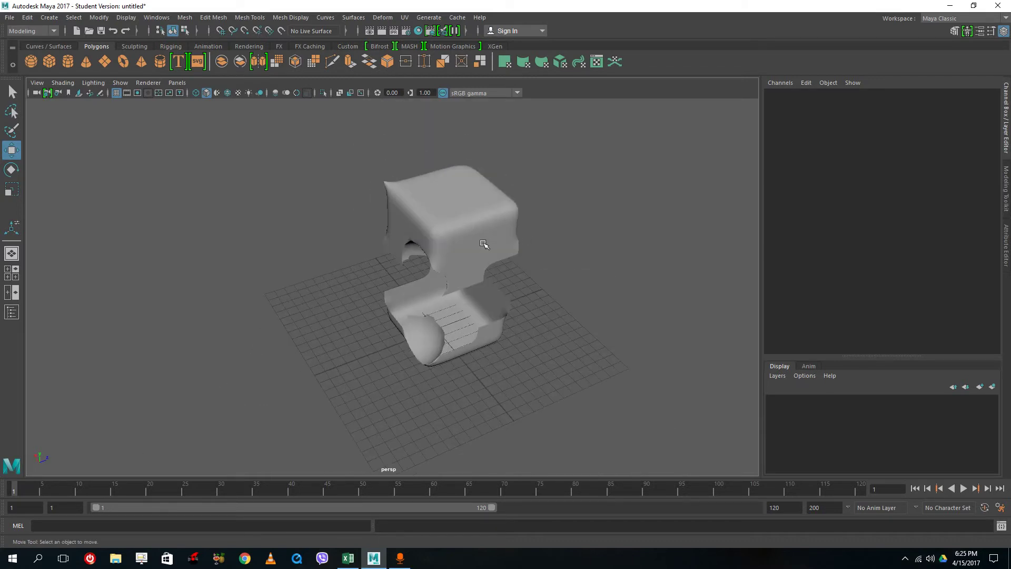